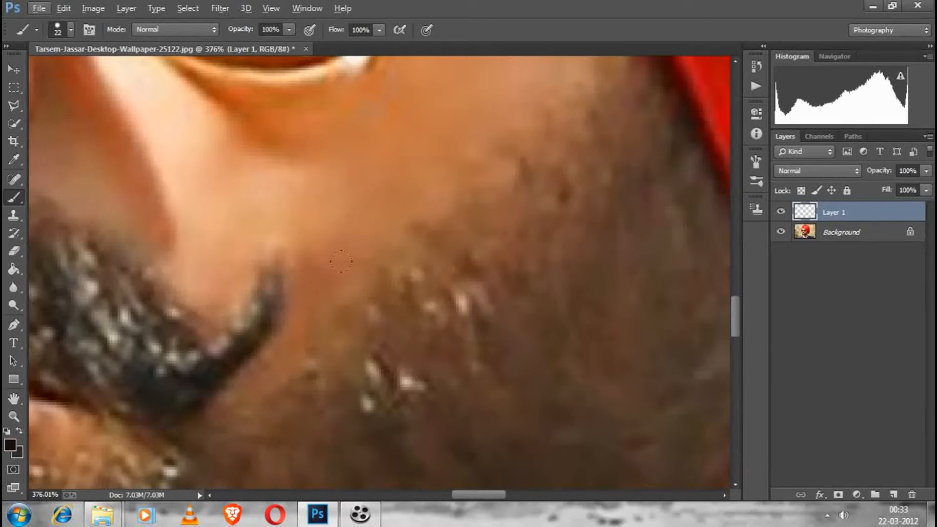
# Set the brush size to 1 px and its hardness to 97%
pyautogui.rightClick(464, 305)
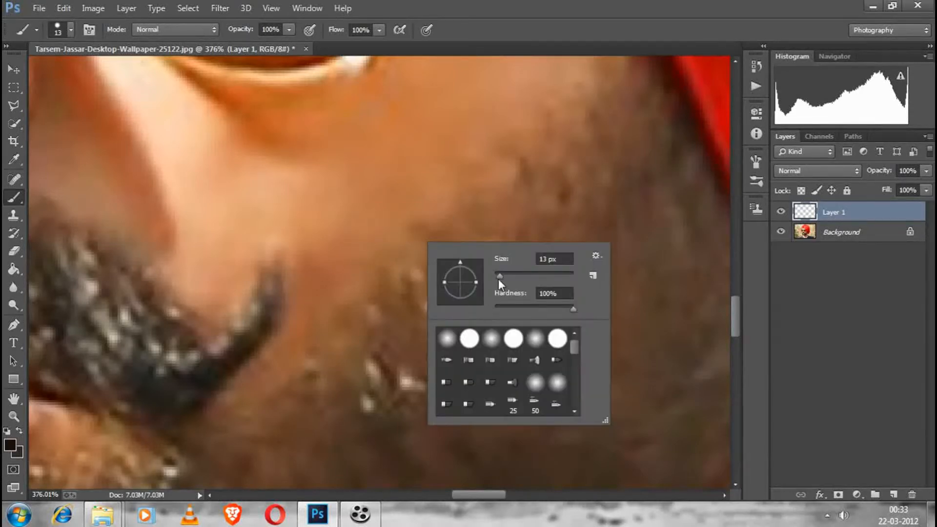
pyautogui.moveTo(498, 280); pyautogui.dragTo(472, 291)
pyautogui.click(572, 306)
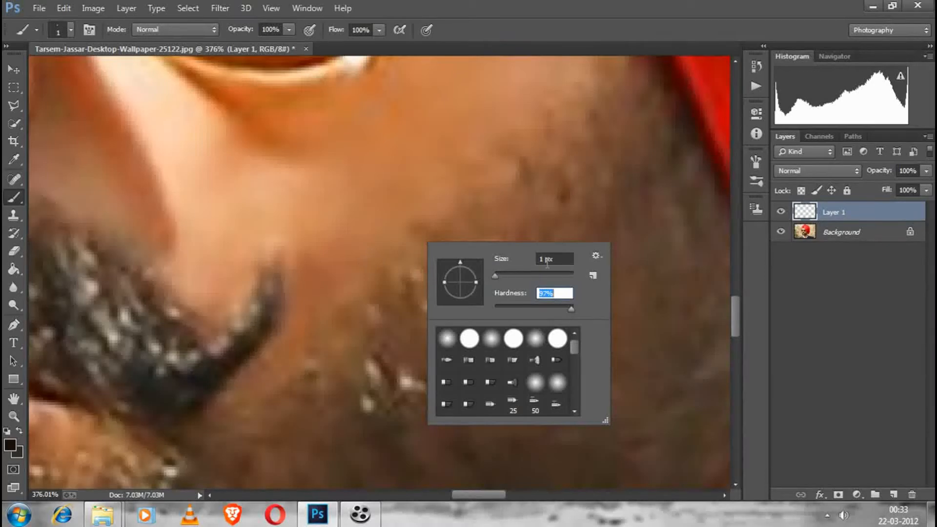
pyautogui.moveTo(321, 265); pyautogui.dragTo(283, 394)
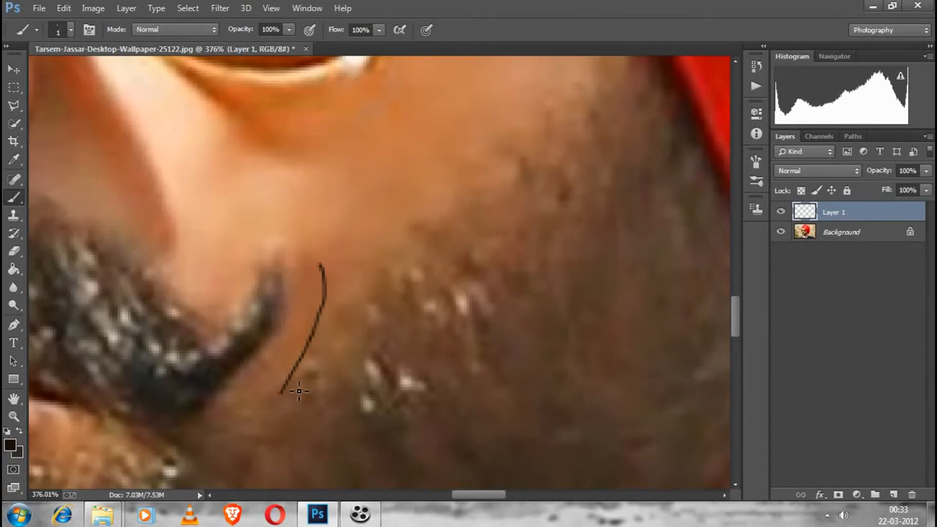
pyautogui.hotkey('ctrl', 'z')
pyautogui.moveTo(336, 283)
pyautogui.mouseDown()
pyautogui.moveTo(344, 342)
pyautogui.moveTo(332, 370)
pyautogui.mouseUp()
pyautogui.hotkey('ctrl', 'z')
pyautogui.moveTo(346, 289)
pyautogui.mouseDown()
pyautogui.moveTo(355, 338)
pyautogui.moveTo(338, 396)
pyautogui.mouseUp()
pyautogui.hotkey('ctrl', 'z')
# Paint one short curved hair stroke on the cheek beside the moustache tip
pyautogui.moveTo(351, 296)
pyautogui.mouseDown()
pyautogui.moveTo(365, 341)
pyautogui.moveTo(345, 389)
pyautogui.mouseUp()
pyautogui.scroll(-1, 369, 325)
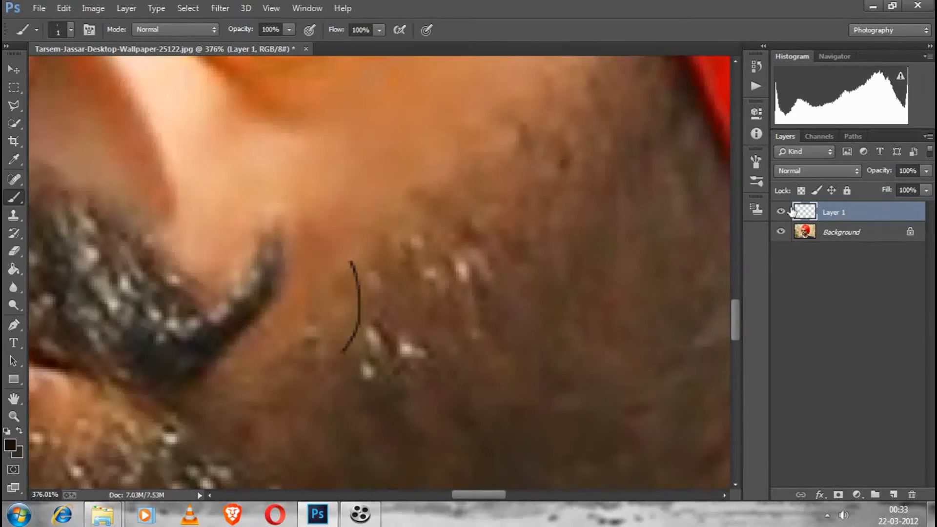
# Select a rectangular area around the hair stroke and hide the Background layer
pyautogui.click(14, 87)
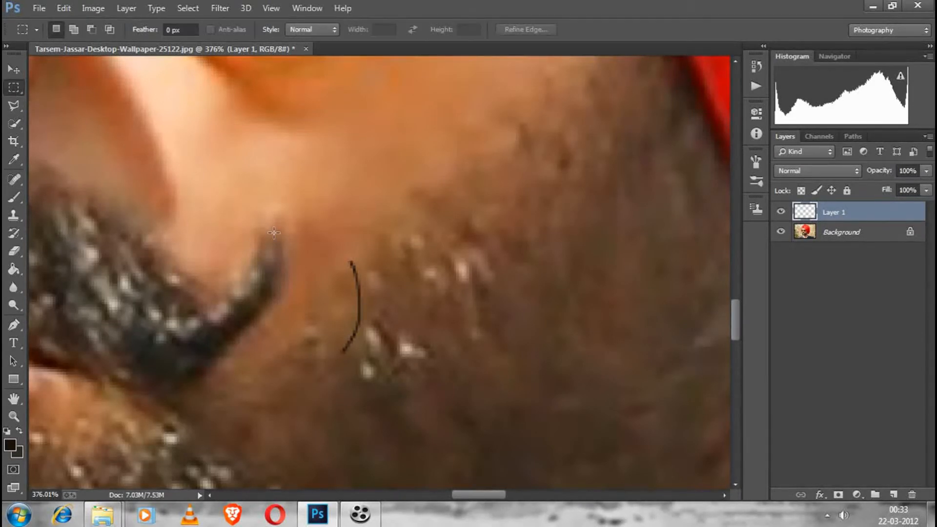
pyautogui.moveTo(249, 180); pyautogui.dragTo(446, 411)
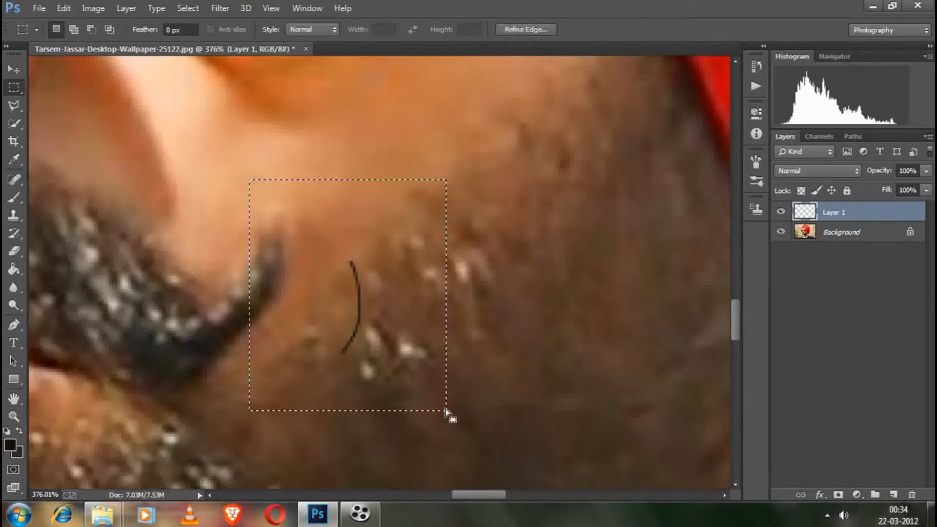
pyautogui.click(781, 232)
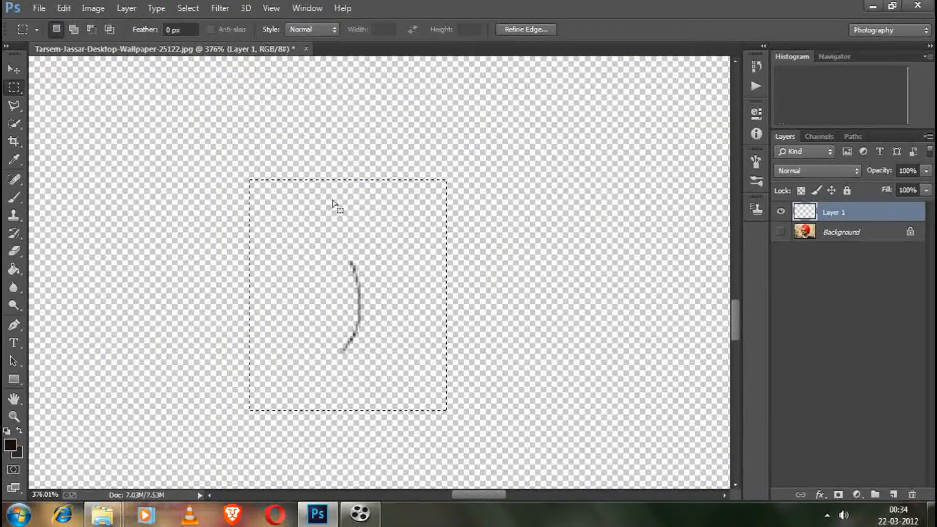
# Define the selected hair stroke as a brush preset named "much"
pyautogui.click(94, 8)
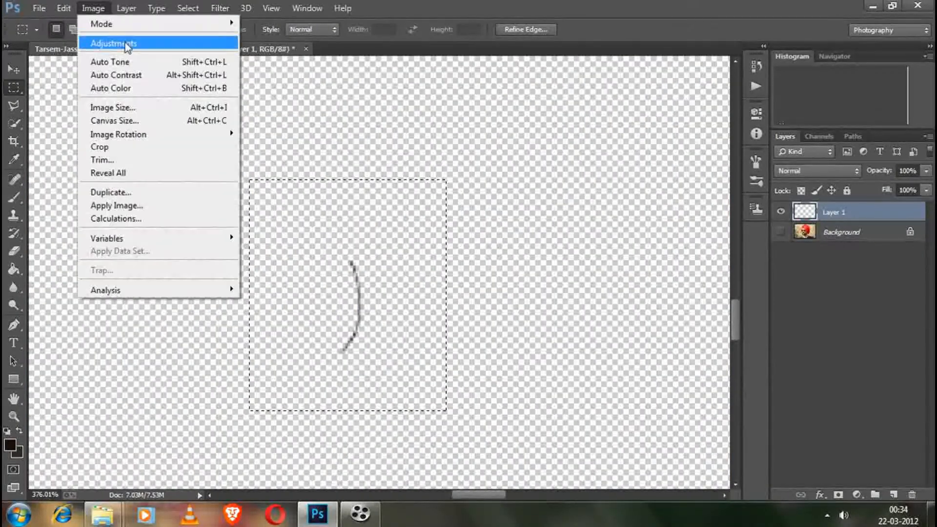
pyautogui.moveTo(64, 8)
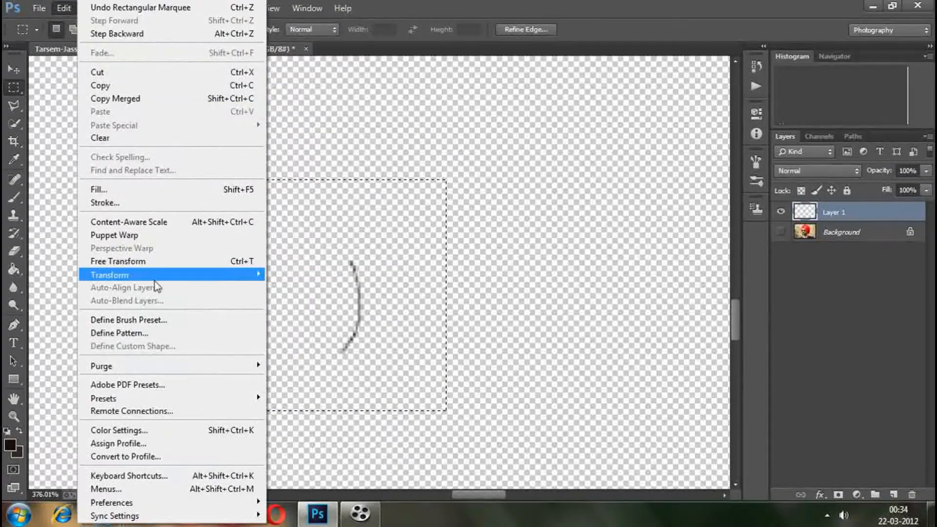
pyautogui.click(146, 320)
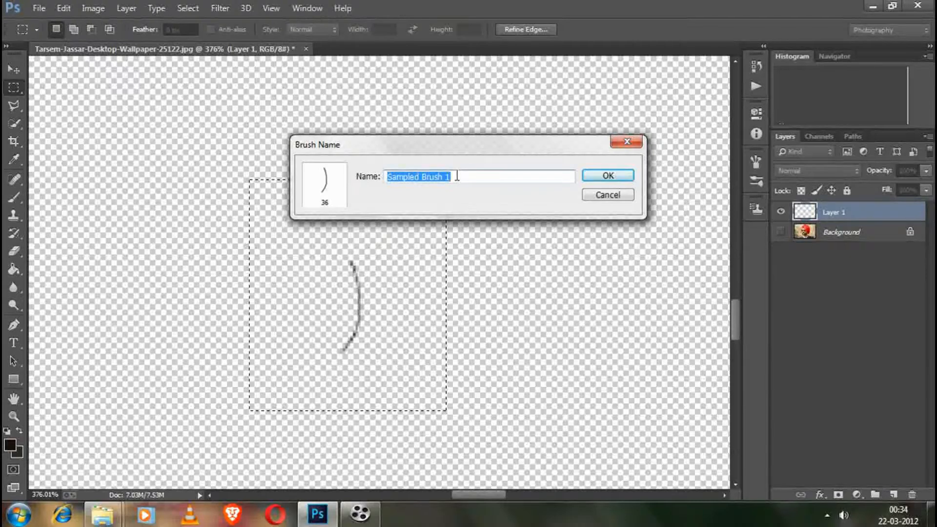
pyautogui.write('much')
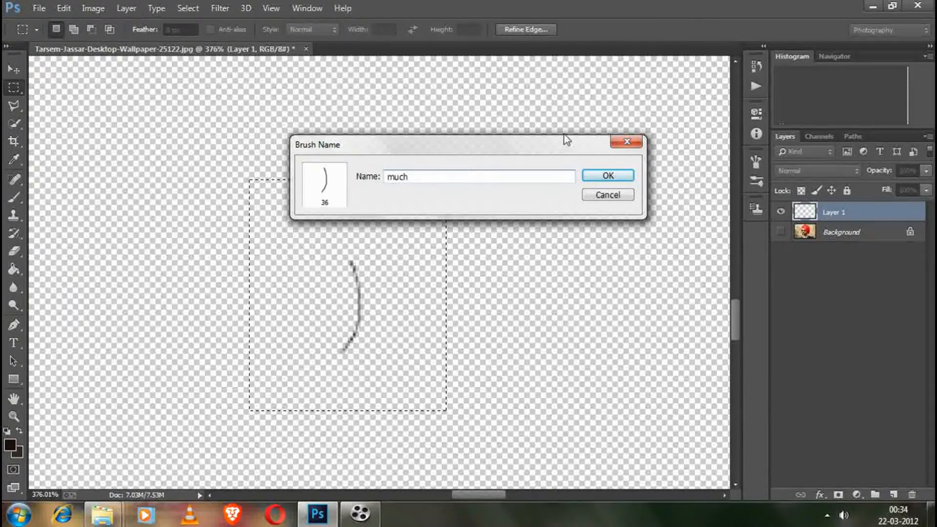
pyautogui.click(586, 177)
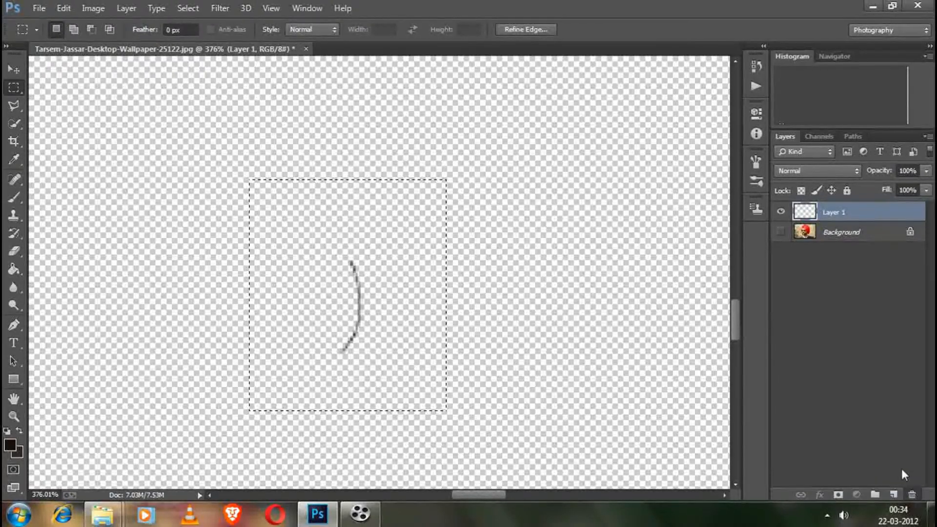
# Make the Background layer visible, then delete the hair stroke's layer and clear the selection
pyautogui.click(781, 232)
pyautogui.moveTo(826, 213); pyautogui.dragTo(902, 497)
pyautogui.scroll(-2, 529, 366)
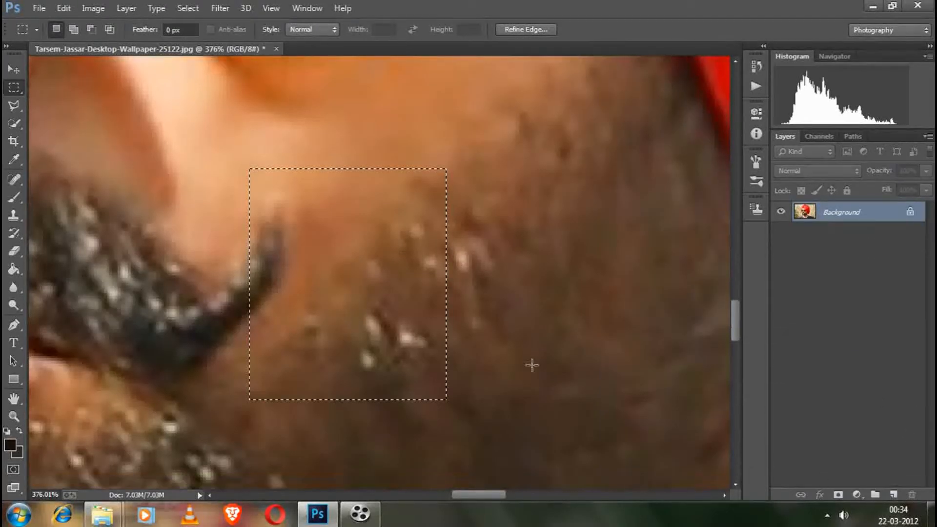
pyautogui.click(522, 363)
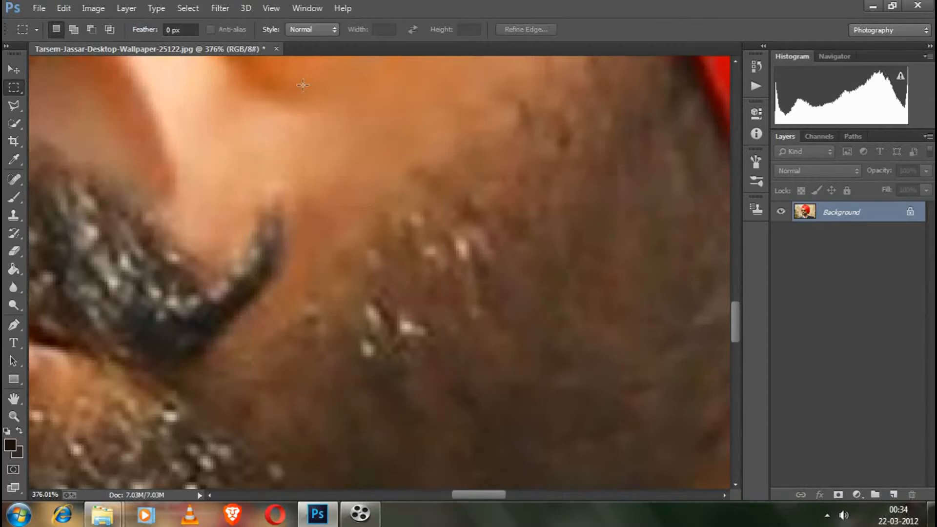
# Display the detailed brush settings and add a new empty layer above the Background
pyautogui.click(307, 8)
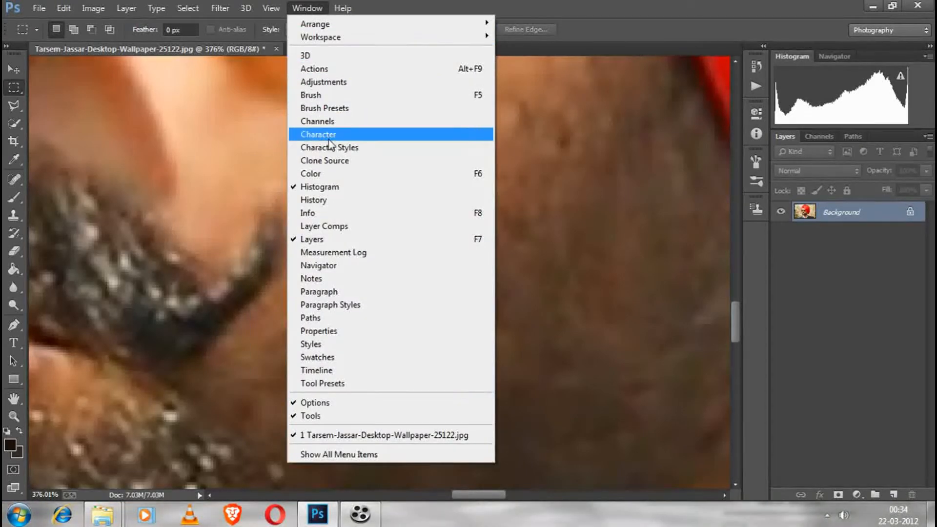
pyautogui.click(432, 100)
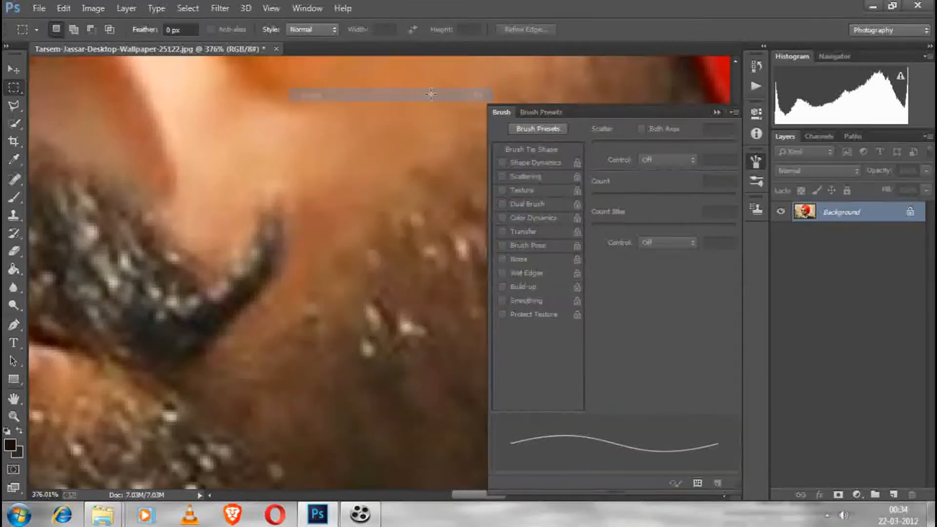
pyautogui.click(893, 495)
# Add a white Solid Color fill layer directly above the Background layer
pyautogui.click(867, 495)
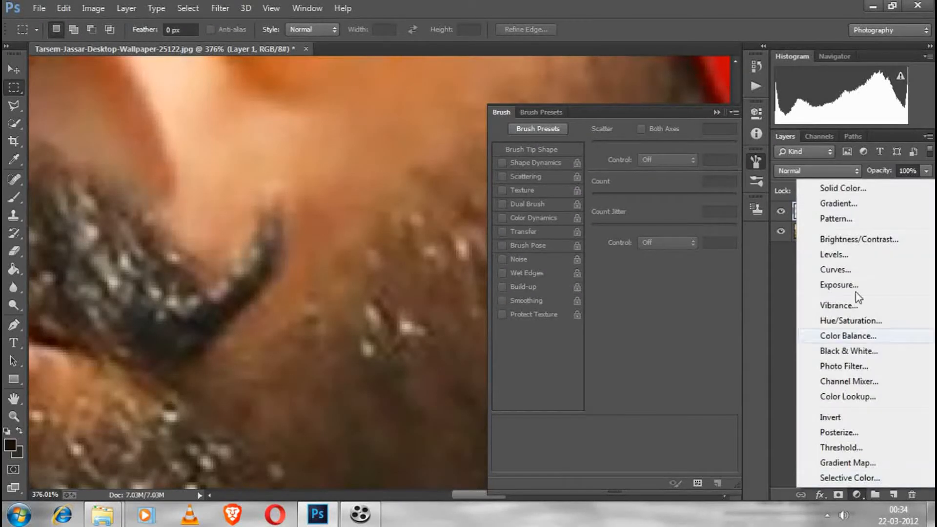
pyautogui.click(785, 271)
pyautogui.click(807, 241)
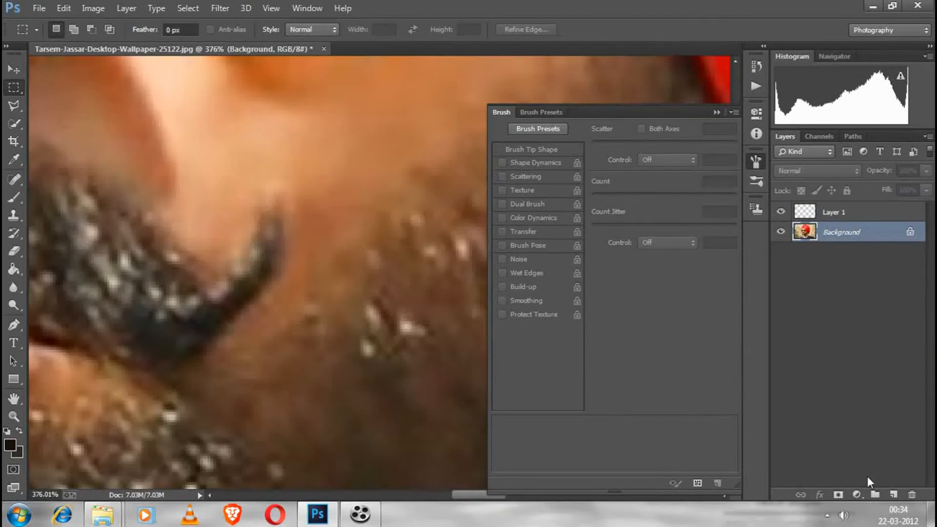
pyautogui.click(857, 495)
pyautogui.click(843, 193)
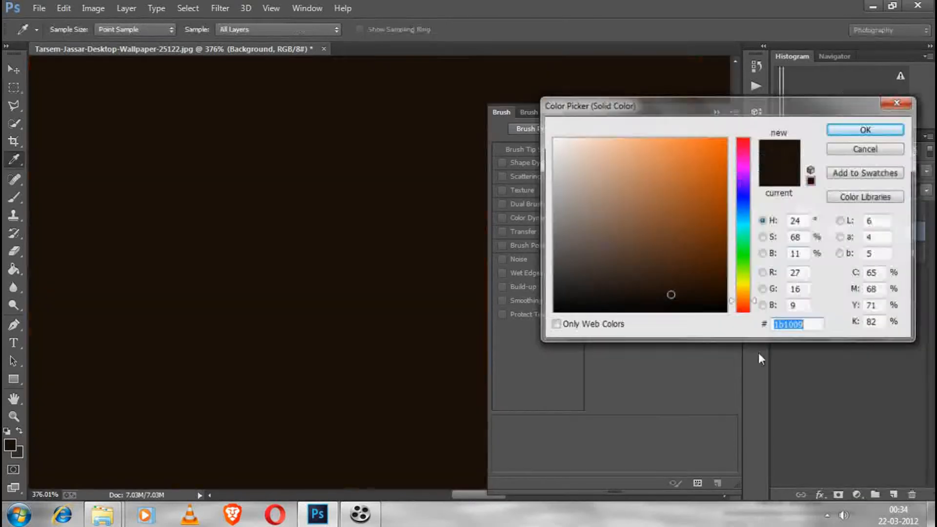
pyautogui.click(553, 139)
pyautogui.click(852, 130)
pyautogui.click(840, 408)
# Activate Layer 1 and choose the newly defined 36 px hair tip for the Brush tool
pyautogui.click(801, 215)
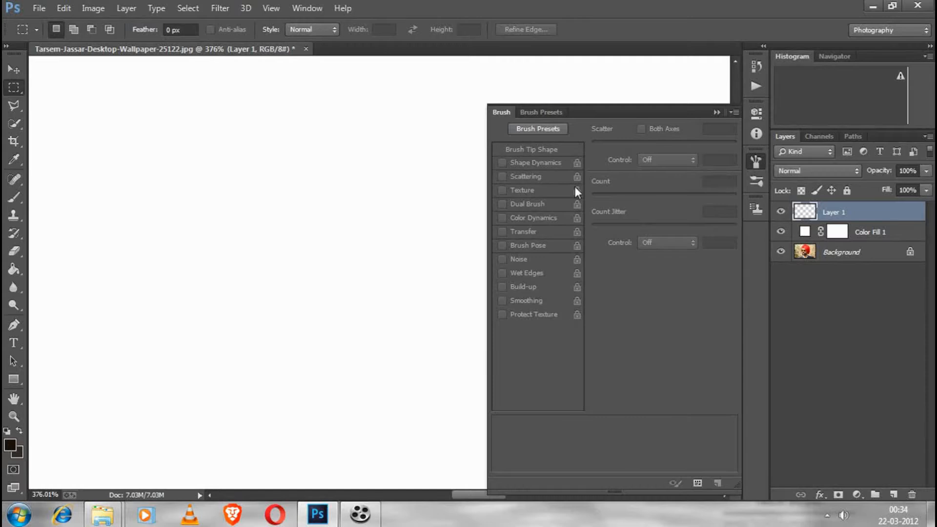
pyautogui.rightClick(256, 182)
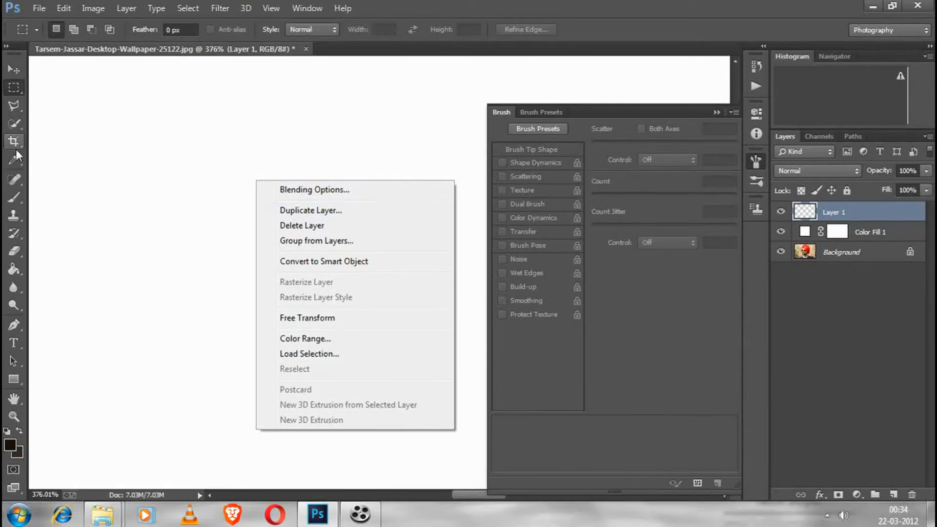
pyautogui.click(14, 198)
pyautogui.rightClick(284, 210)
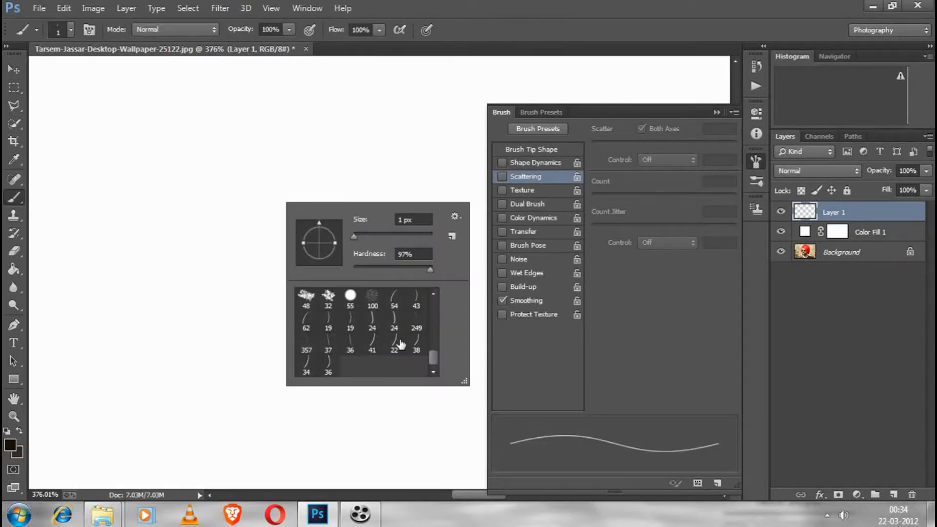
pyautogui.click(329, 367)
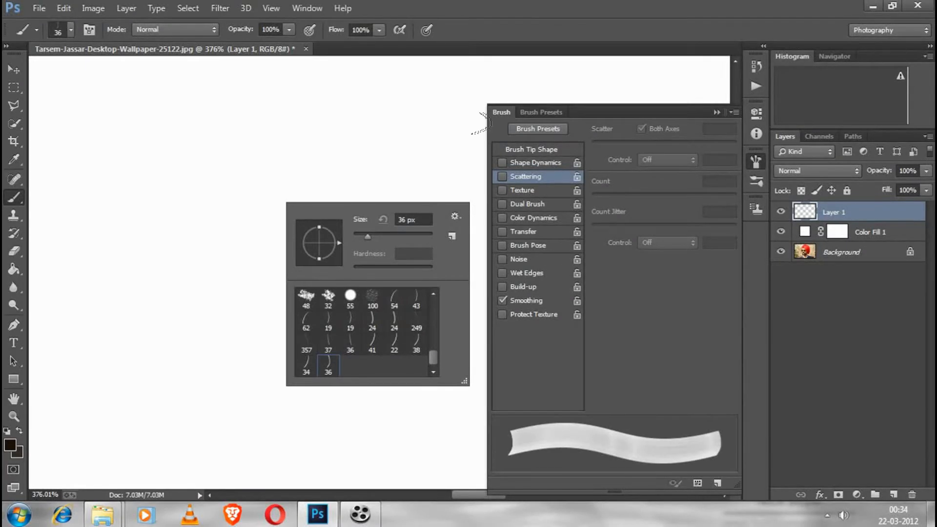
# Enable Shape Dynamics, Scattering, Color Dynamics and Transfer for the hair brush
pyautogui.click(502, 164)
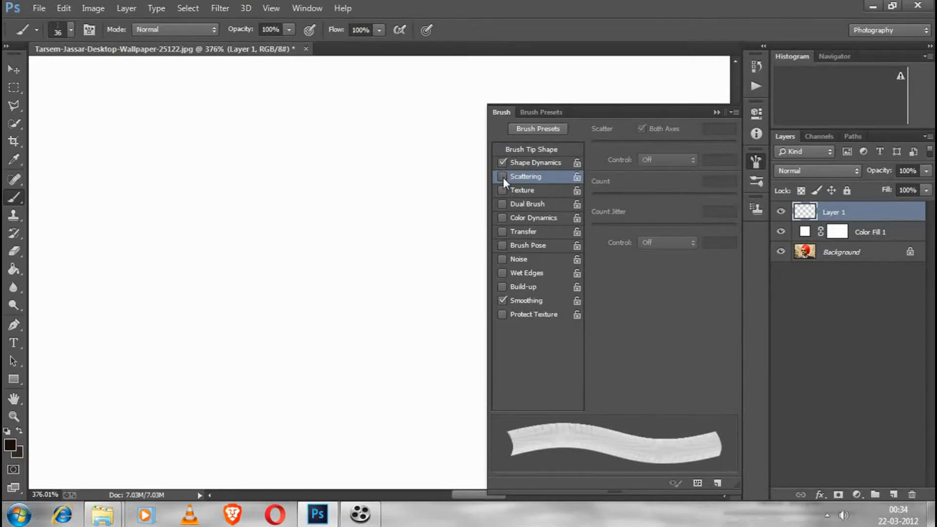
pyautogui.click(503, 176)
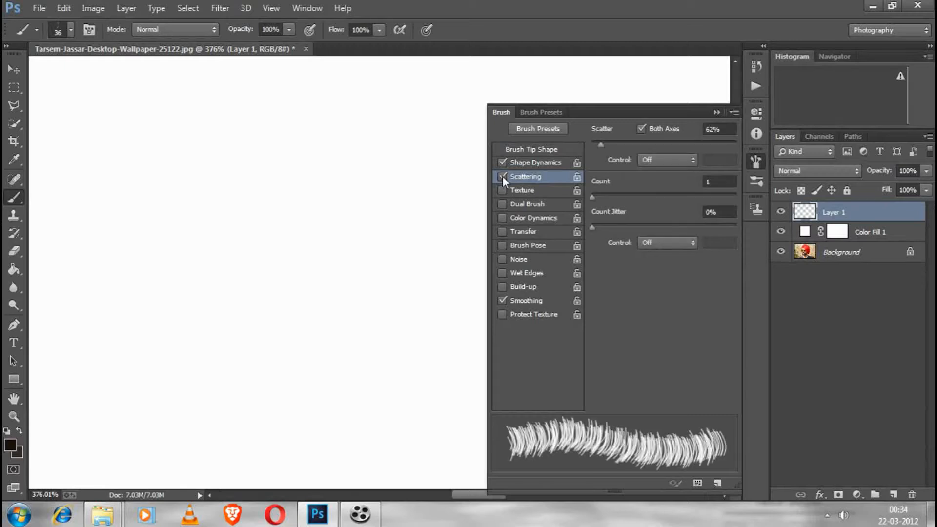
pyautogui.click(503, 218)
pyautogui.click(502, 232)
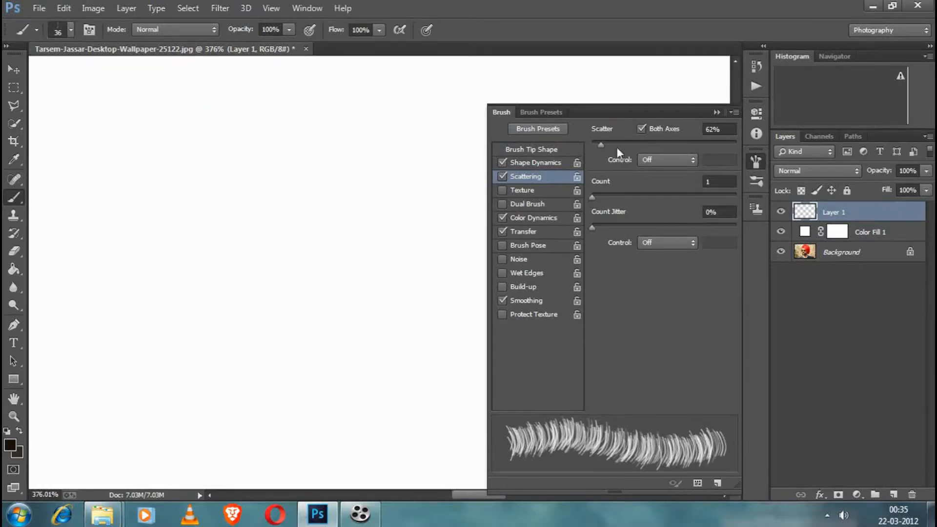
# In Shape Dynamics, set the angle jitter control to Direction and the size jitter control to Off
pyautogui.click(541, 150)
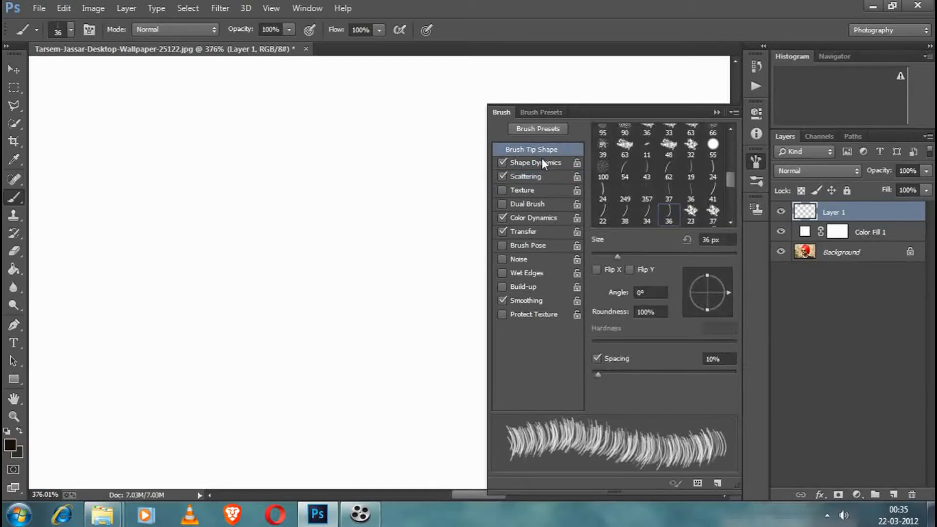
pyautogui.click(540, 161)
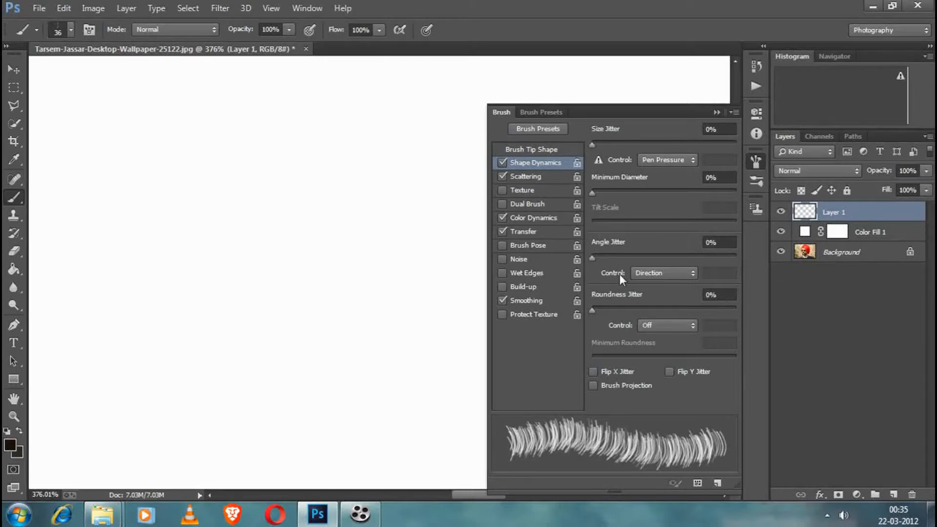
pyautogui.click(649, 274)
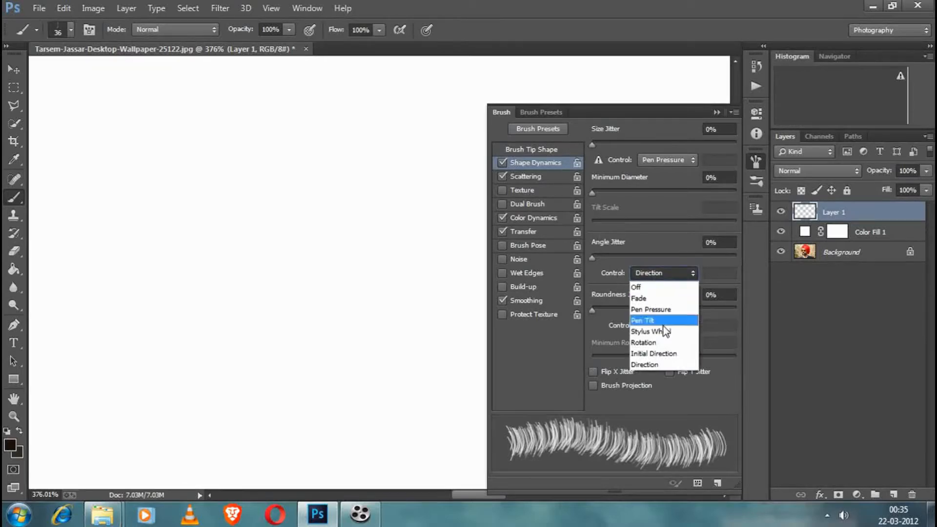
pyautogui.click(652, 363)
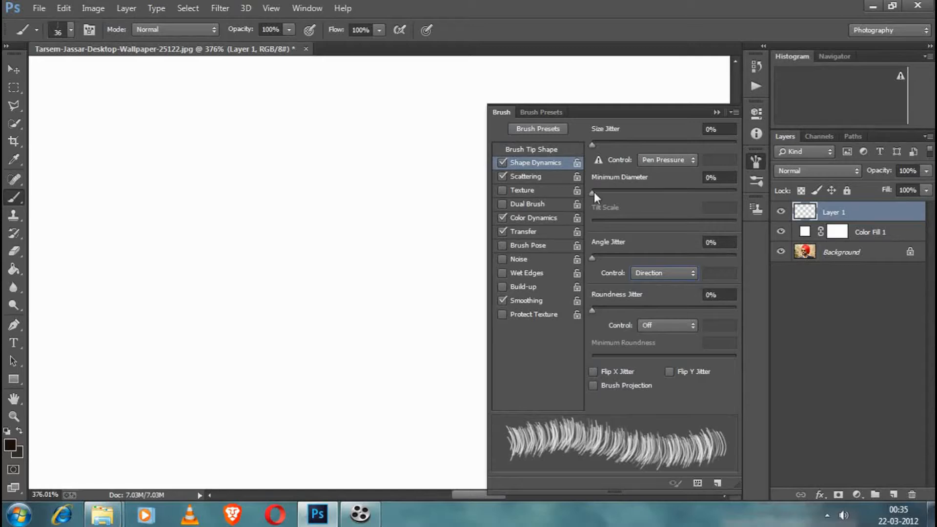
pyautogui.click(685, 161)
pyautogui.click(661, 172)
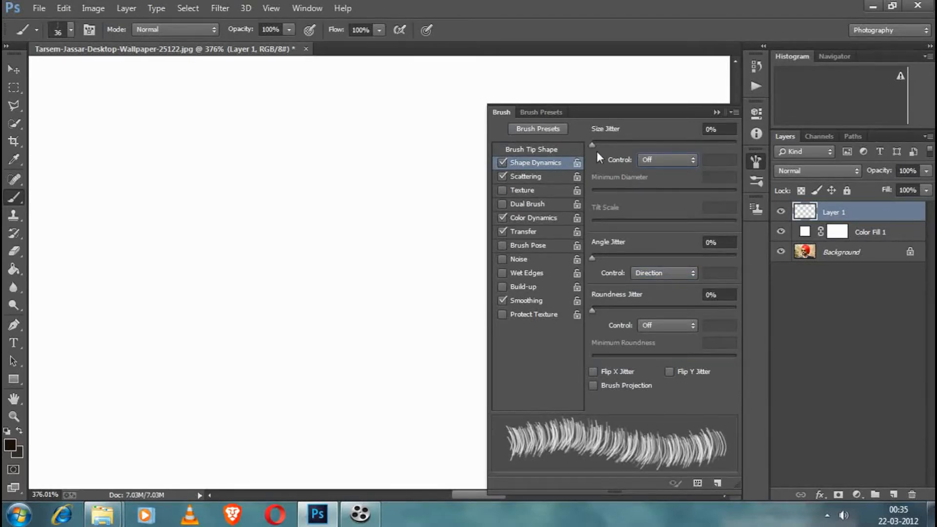
pyautogui.moveTo(593, 143)
pyautogui.mouseDown()
pyautogui.moveTo(623, 142)
pyautogui.moveTo(599, 143)
pyautogui.mouseUp()
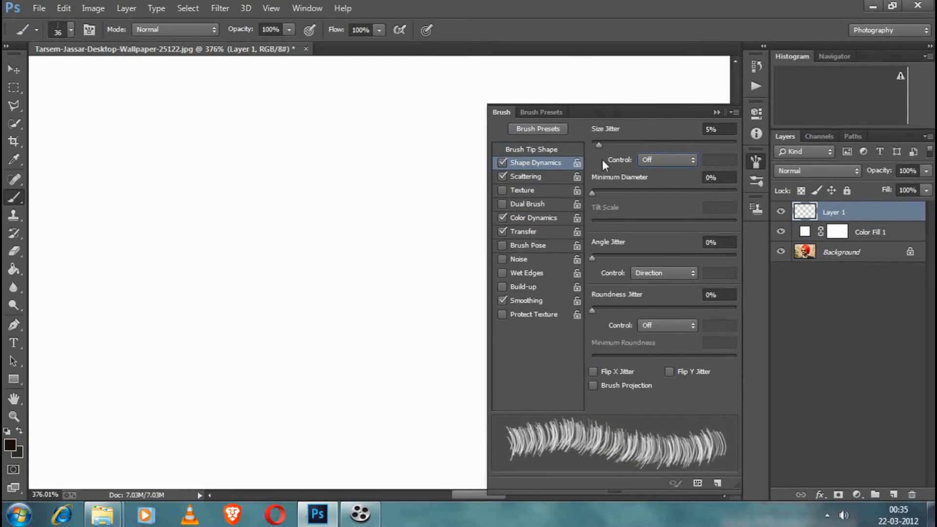
pyautogui.moveTo(596, 144); pyautogui.dragTo(581, 145)
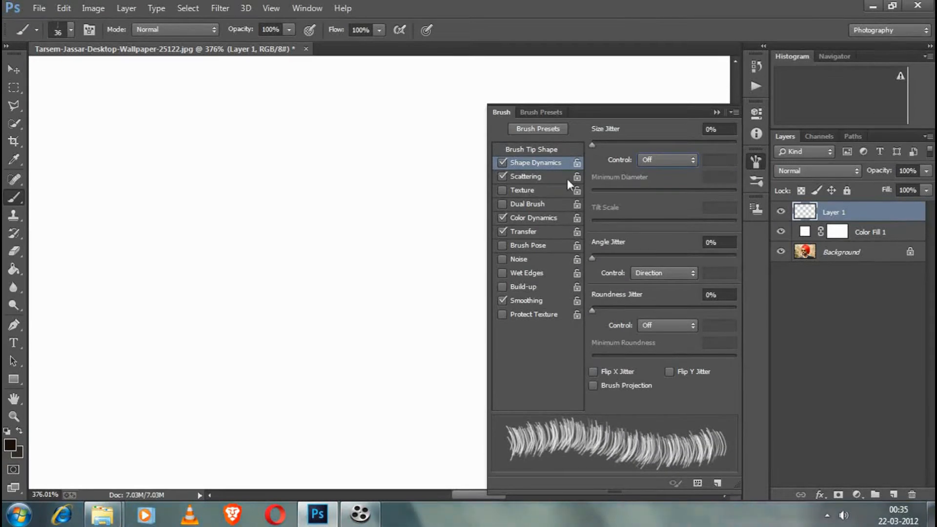
pyautogui.click(657, 161)
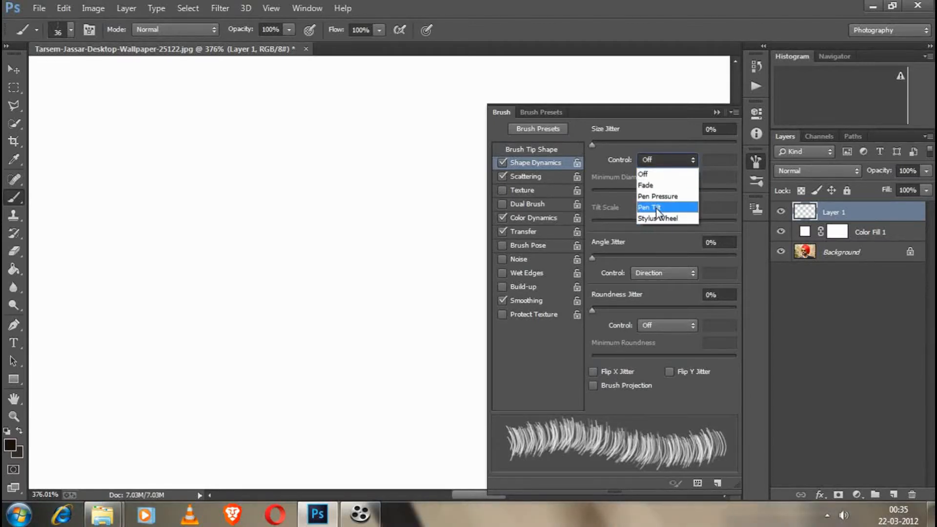
pyautogui.click(659, 198)
pyautogui.click(644, 159)
pyautogui.click(651, 171)
# Set the hair brush's scatter to 0% and keep its count at 1, checking the angle jitter in Shape Dynamics
pyautogui.click(535, 176)
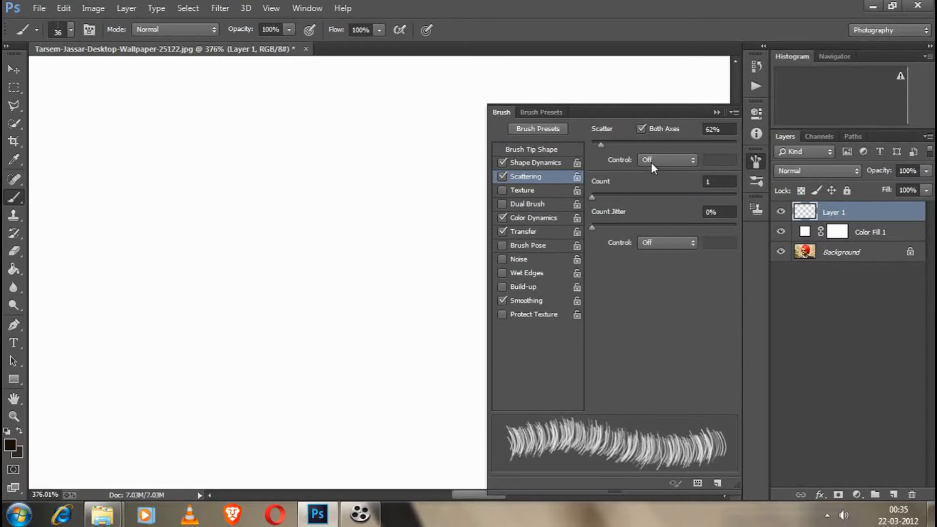
pyautogui.moveTo(608, 144); pyautogui.dragTo(591, 146)
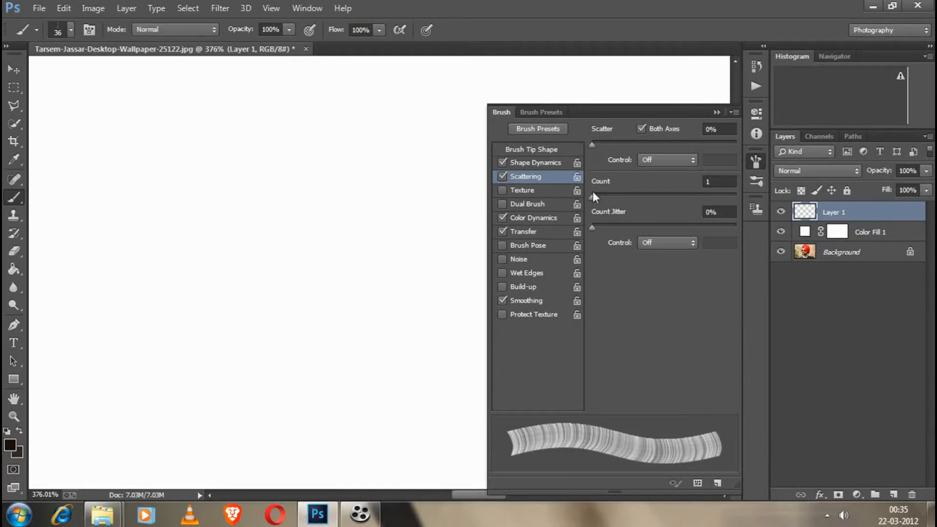
pyautogui.moveTo(593, 195)
pyautogui.mouseDown()
pyautogui.moveTo(636, 198)
pyautogui.moveTo(560, 210)
pyautogui.mouseUp()
pyautogui.click(546, 166)
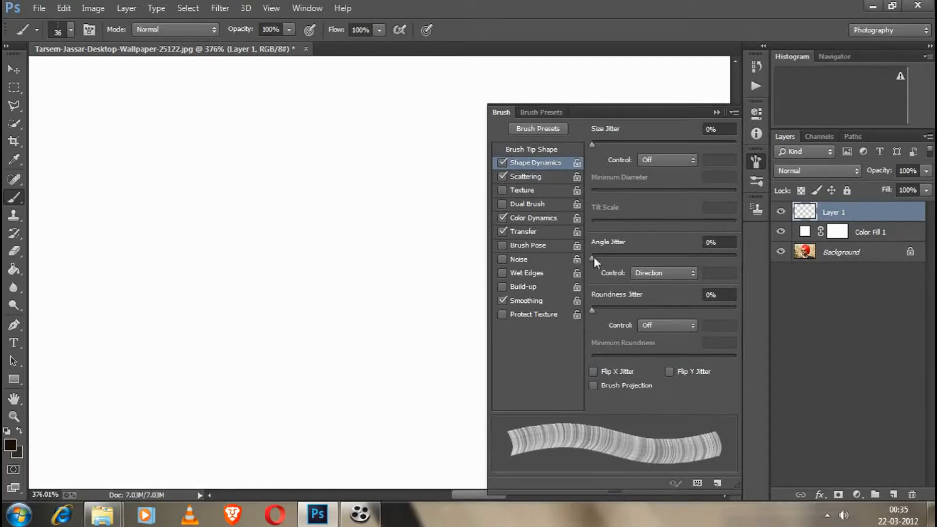
pyautogui.click(531, 178)
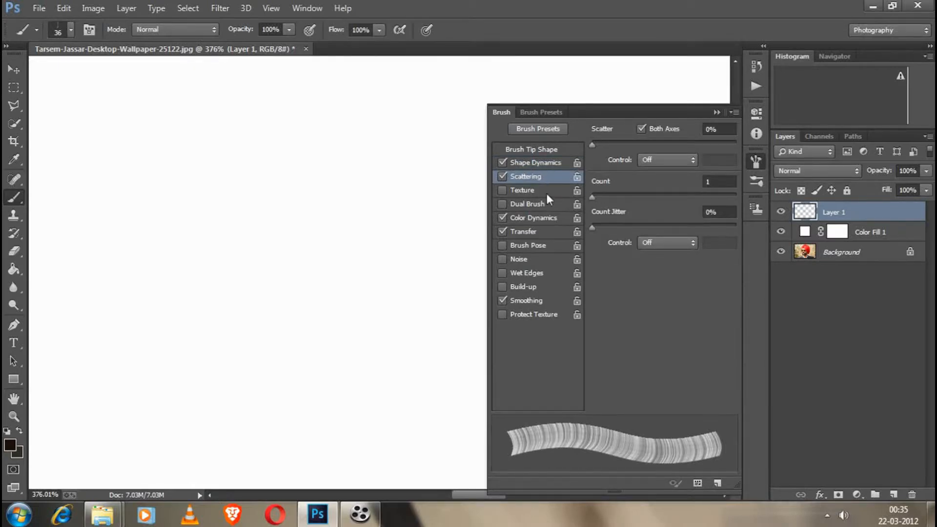
# In the Transfer settings, set opacity jitter to 0% and flow jitter to 91%, then close the brush settings
pyautogui.click(523, 230)
pyautogui.moveTo(608, 141)
pyautogui.mouseDown()
pyautogui.moveTo(588, 143)
pyautogui.moveTo(718, 143)
pyautogui.moveTo(589, 144)
pyautogui.mouseUp()
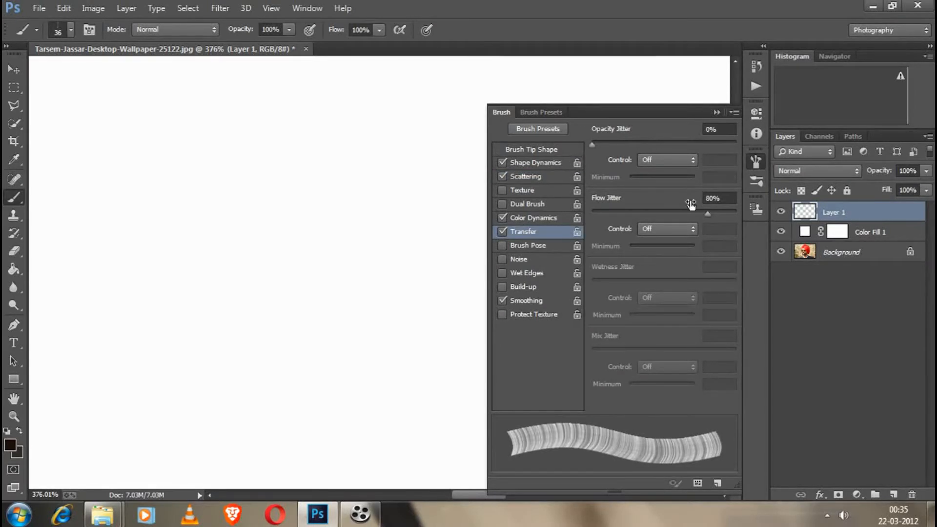
pyautogui.moveTo(707, 213)
pyautogui.mouseDown()
pyautogui.moveTo(761, 227)
pyautogui.moveTo(734, 225)
pyautogui.moveTo(725, 213)
pyautogui.mouseUp()
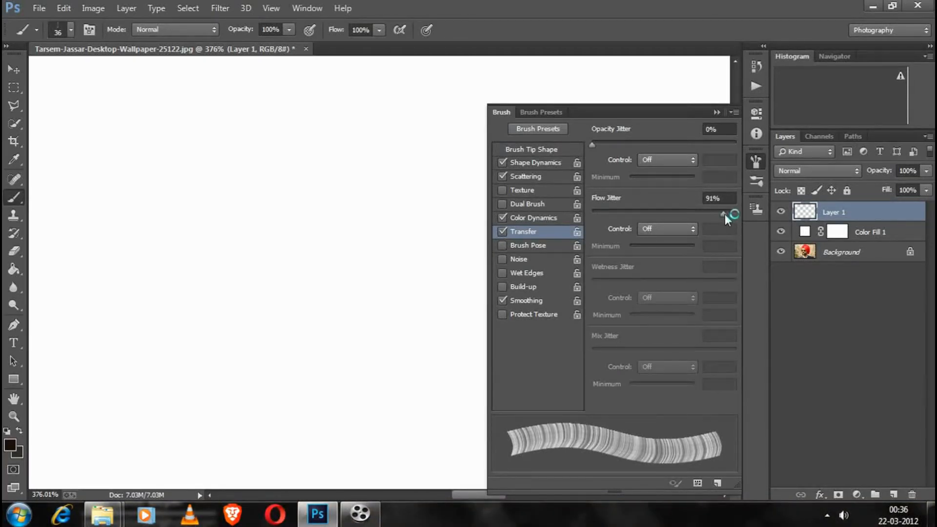
pyautogui.click(716, 112)
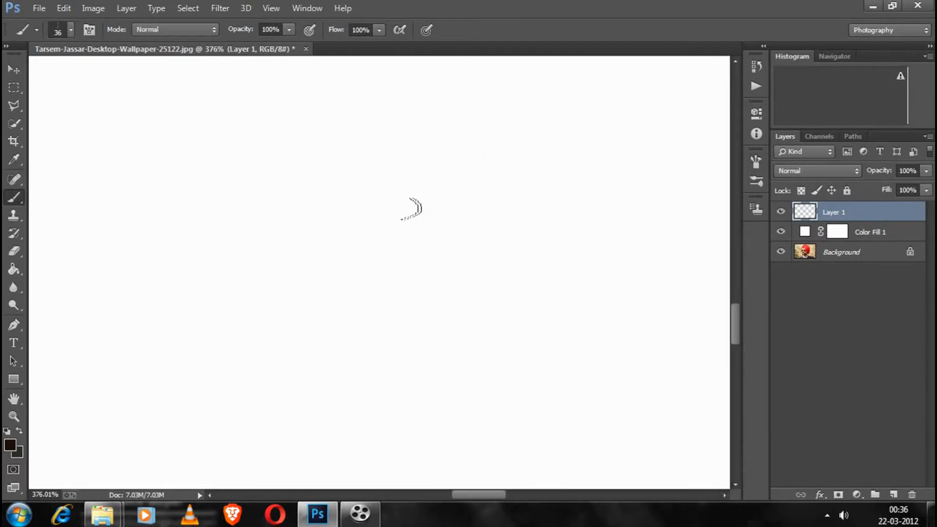
# Try out the 36 px hair brush with short curved strokes on the blank white canvas
pyautogui.scroll(-3, 429, 191)
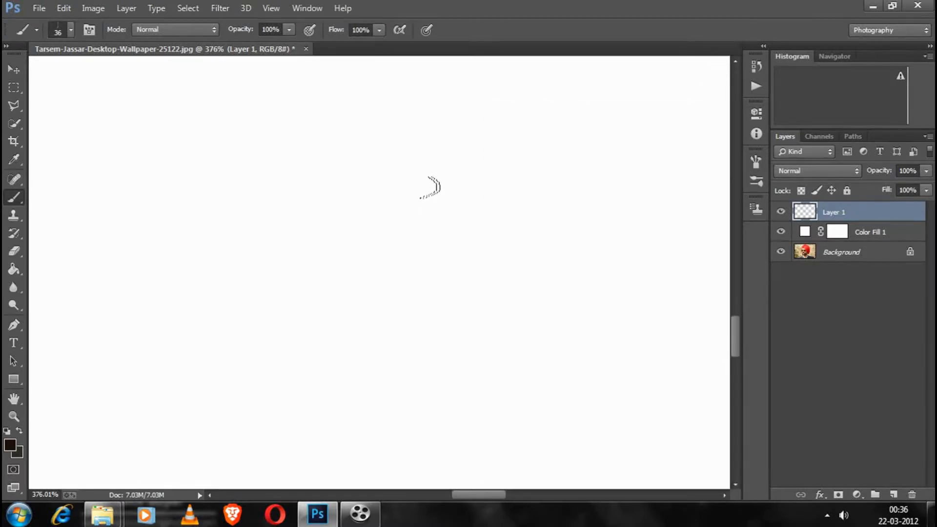
pyautogui.scroll(-2, 430, 189)
pyautogui.press('super')
pyautogui.press('super')
pyautogui.scroll(-10, 431, 223)
pyautogui.scroll(2, 431, 223)
pyautogui.scroll(-8, 434, 225)
pyautogui.scroll(3, 436, 229)
pyautogui.scroll(-3, 432, 225)
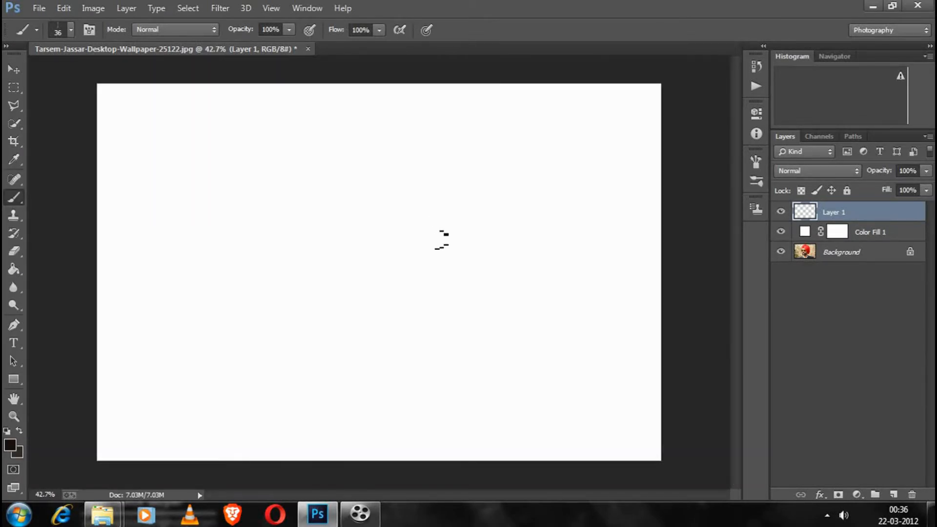
pyautogui.scroll(3, 443, 239)
pyautogui.rightClick(446, 266)
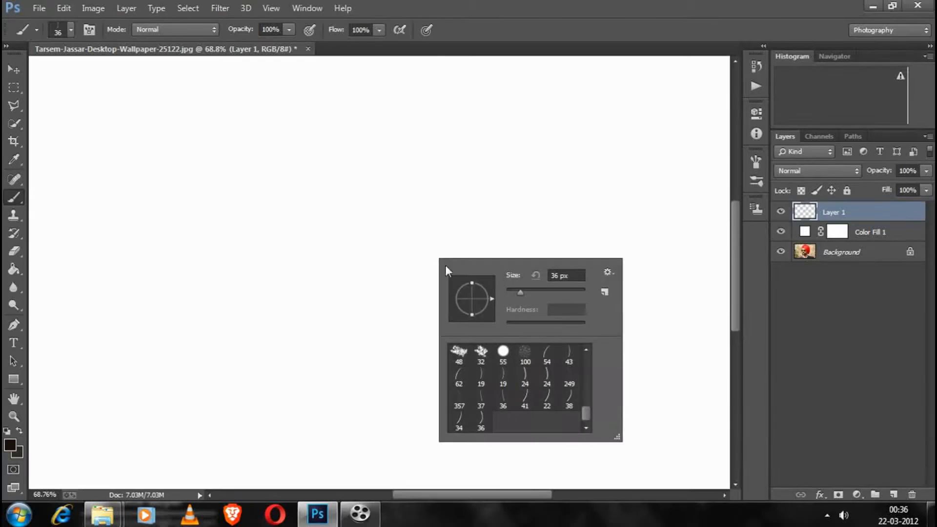
pyautogui.moveTo(461, 219); pyautogui.dragTo(468, 296)
pyautogui.hotkey('ctrl', 'z')
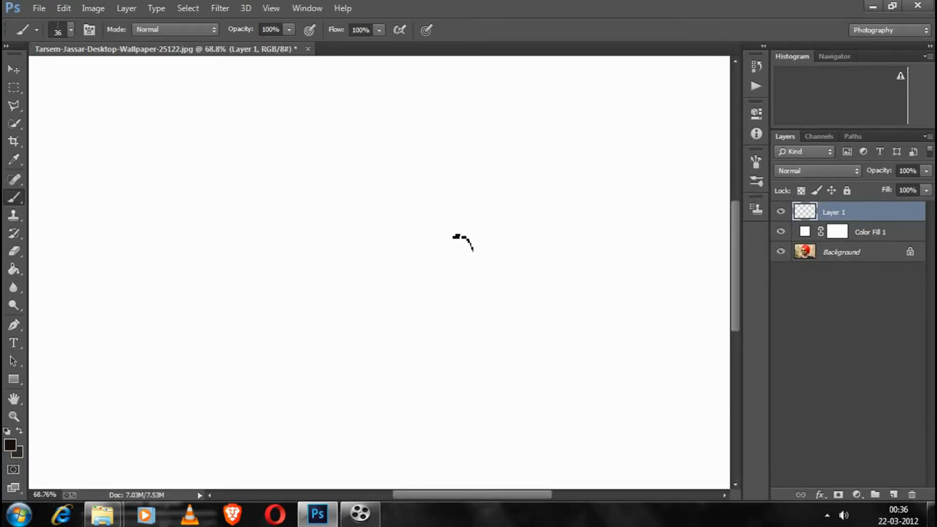
pyautogui.moveTo(468, 227)
pyautogui.mouseDown()
pyautogui.moveTo(448, 318)
pyautogui.moveTo(458, 332)
pyautogui.mouseUp()
# Set the background color to a dark brown sampled from the moustache and return to the Brush tool
pyautogui.press('alt')
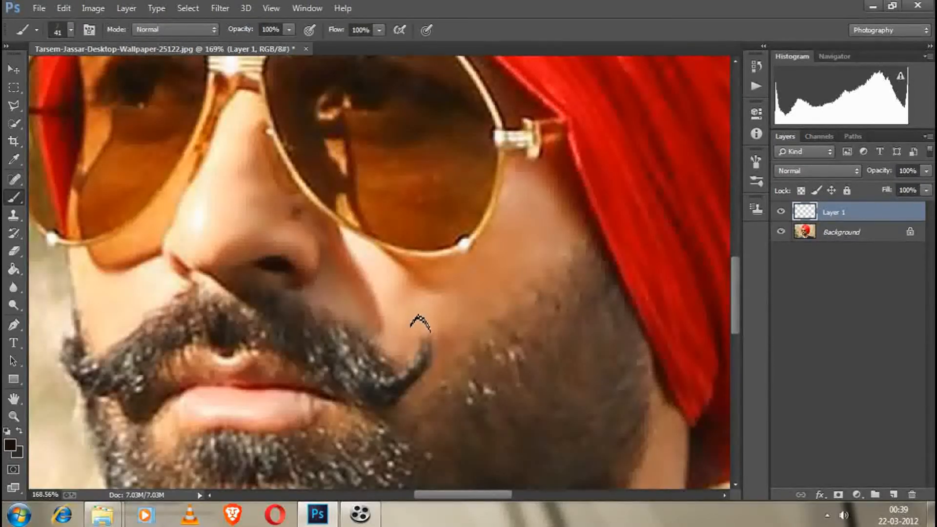
pyautogui.scroll(3, 425, 329)
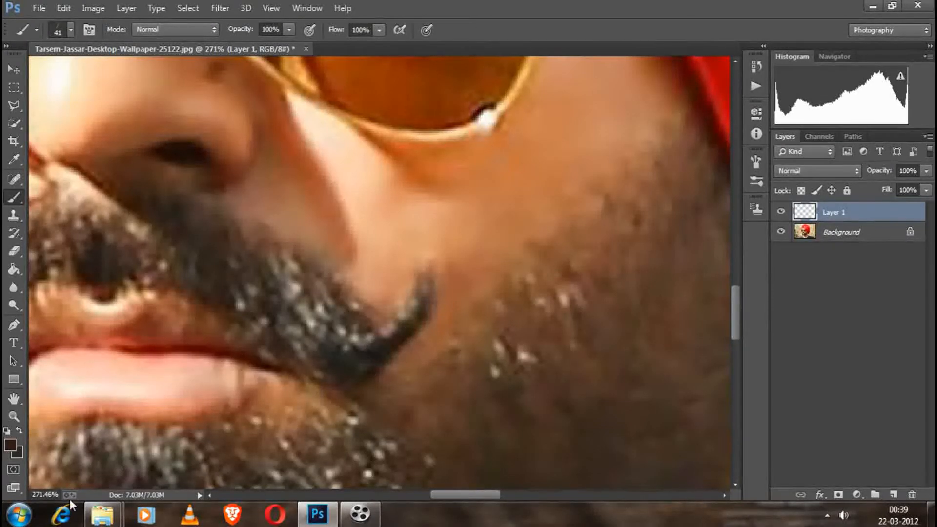
pyautogui.click(22, 453)
pyautogui.moveTo(305, 371); pyautogui.dragTo(420, 317)
pyautogui.click(867, 129)
pyautogui.press('b')
# Paint hair strokes with the 34 px hair tip to lengthen the moustache end near the cheek into an upward curl
pyautogui.moveTo(388, 186)
pyautogui.mouseDown()
pyautogui.moveTo(424, 272)
pyautogui.moveTo(414, 266)
pyautogui.mouseUp()
pyautogui.hotkey('ctrl', 'z')
pyautogui.hotkey('ctrl', 'z')
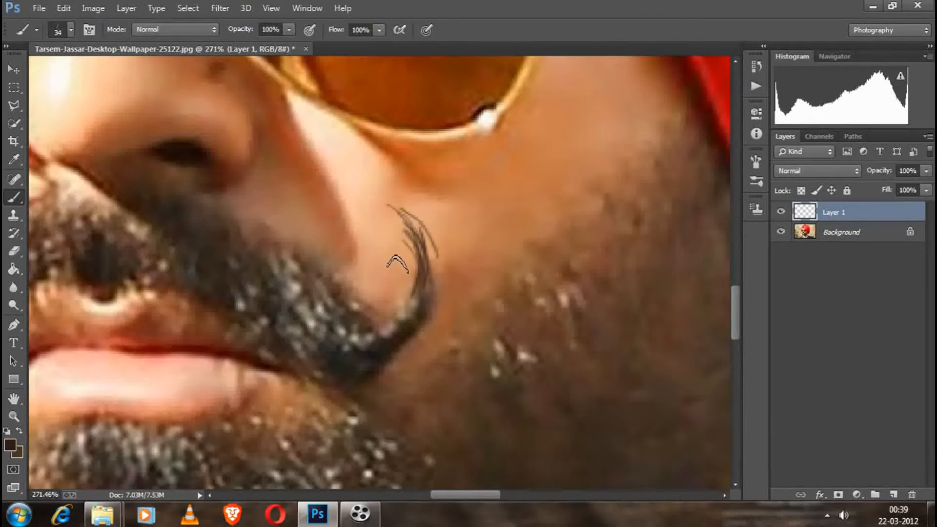
pyautogui.moveTo(381, 226)
pyautogui.mouseDown()
pyautogui.moveTo(406, 276)
pyautogui.moveTo(396, 247)
pyautogui.moveTo(380, 327)
pyautogui.moveTo(402, 281)
pyautogui.moveTo(379, 333)
pyautogui.mouseUp()
pyautogui.moveTo(398, 286)
pyautogui.mouseDown()
pyautogui.moveTo(360, 341)
pyautogui.moveTo(342, 347)
pyautogui.mouseUp()
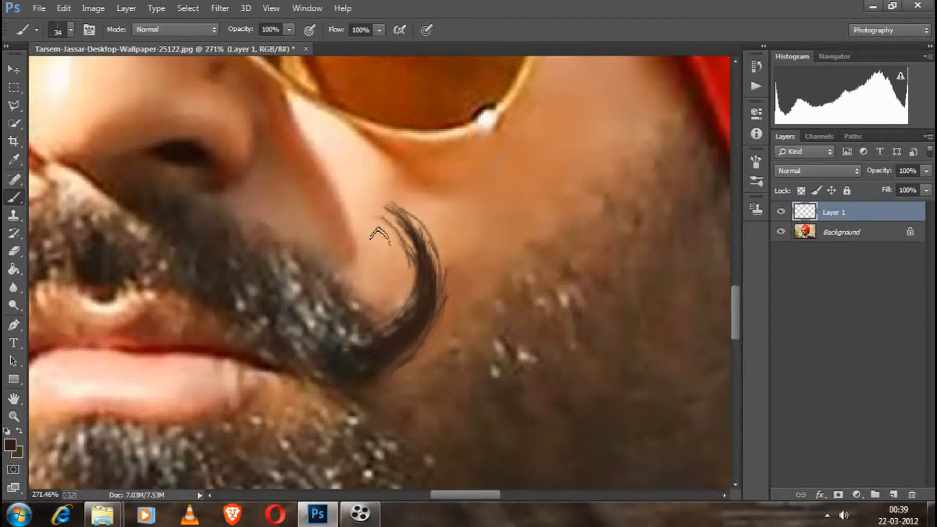
pyautogui.moveTo(367, 197); pyautogui.dragTo(406, 244)
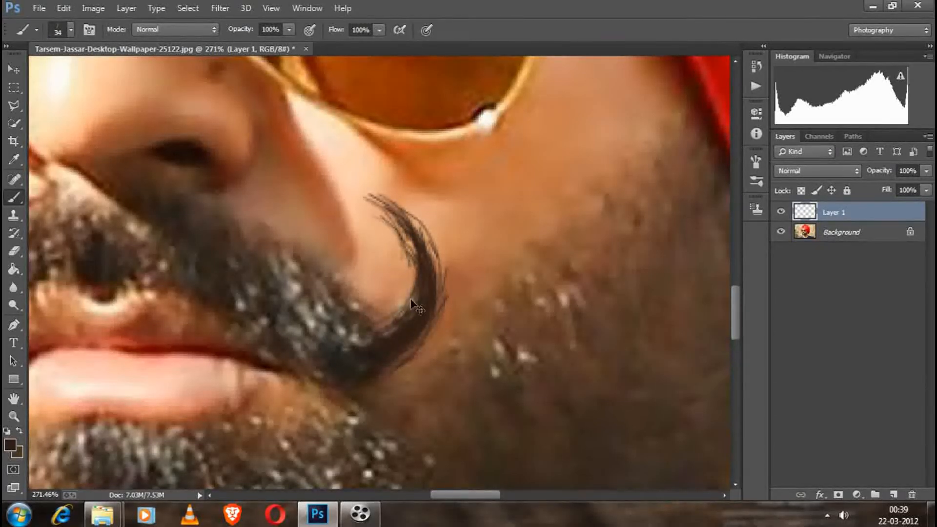
# Rotate the 34 px hair tip to suit the opposite moustache end, beside the blurred background
pyautogui.hscroll(-3, 415, 305)
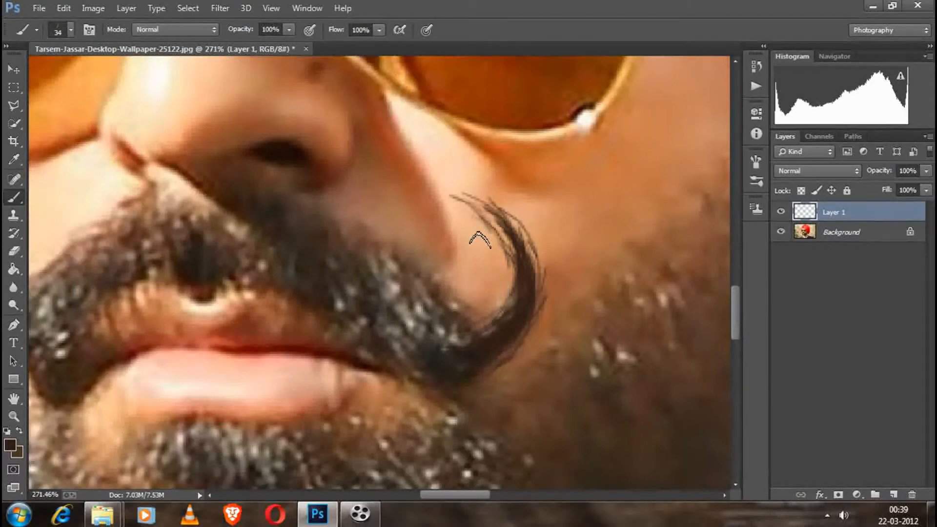
pyautogui.hscroll(-3, 425, 305)
pyautogui.hscroll(-6, 414, 341)
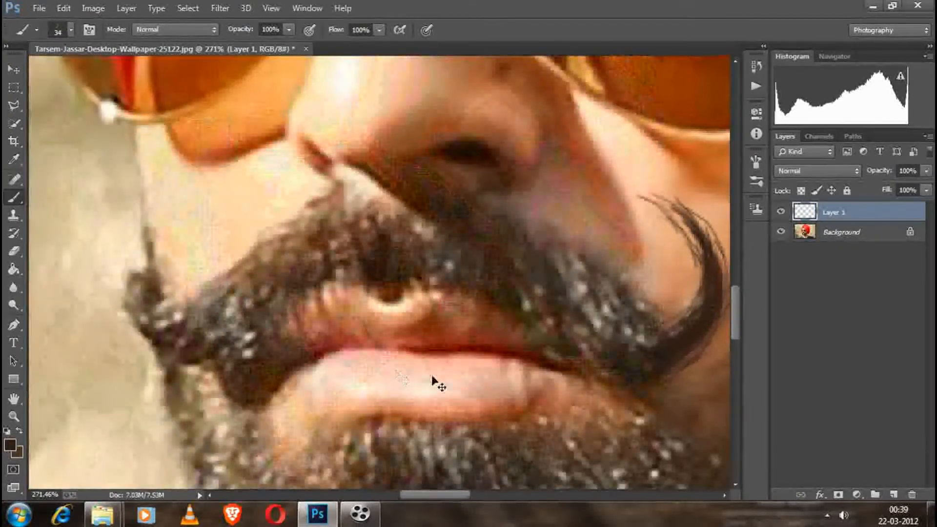
pyautogui.rightClick(386, 383)
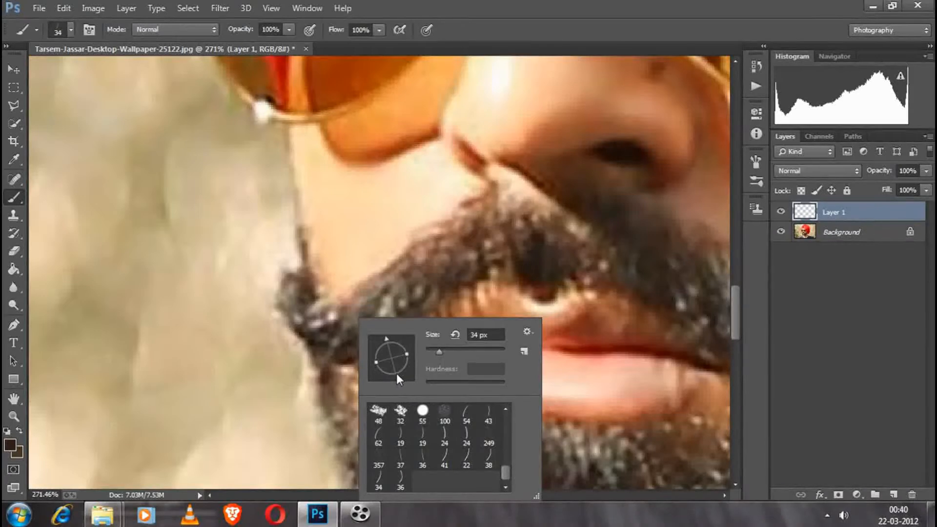
pyautogui.click(368, 519)
pyautogui.click(368, 520)
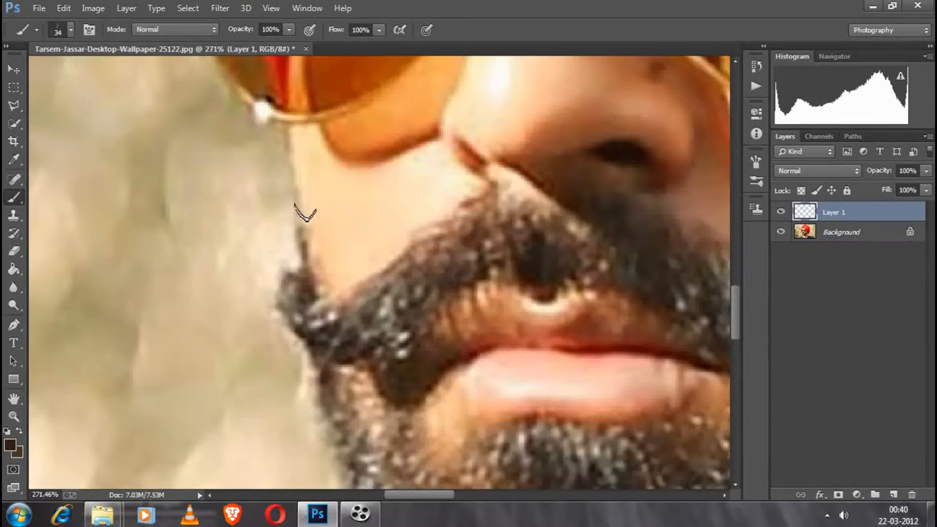
pyautogui.moveTo(303, 208); pyautogui.dragTo(266, 271)
pyautogui.hotkey('ctrl', 'z')
pyautogui.moveTo(303, 209)
pyautogui.mouseDown()
pyautogui.moveTo(268, 260)
pyautogui.moveTo(272, 248)
pyautogui.moveTo(281, 233)
pyautogui.moveTo(265, 304)
pyautogui.mouseUp()
pyautogui.hotkey('ctrl', 'z')
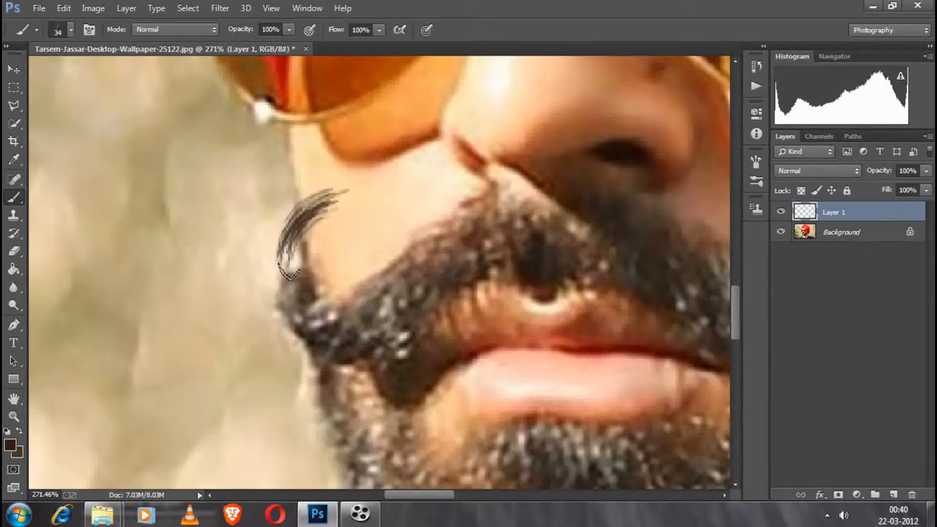
# Paint overlapping hair strokes that turn the moustache end beside the blurred background into a thick inward curl
pyautogui.moveTo(304, 215); pyautogui.dragTo(287, 322)
pyautogui.moveTo(272, 284); pyautogui.dragTo(304, 349)
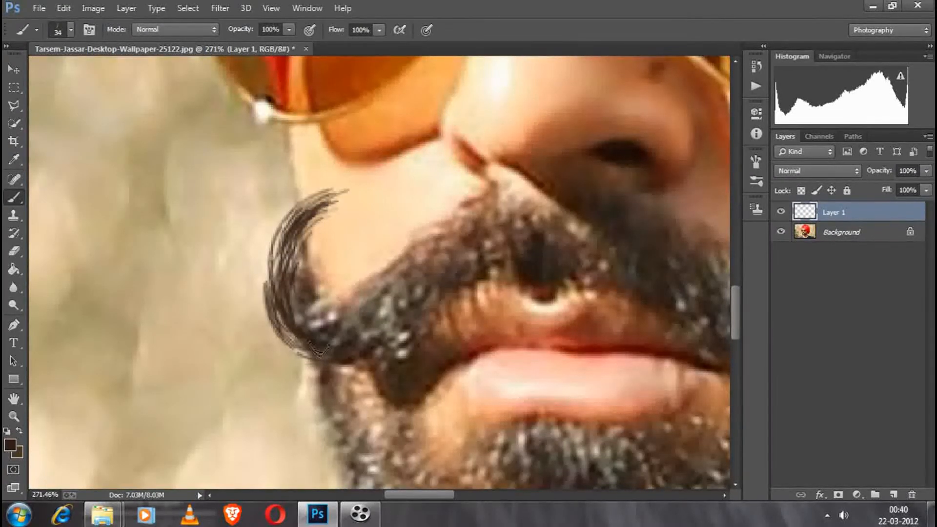
pyautogui.moveTo(281, 252)
pyautogui.mouseDown()
pyautogui.moveTo(316, 326)
pyautogui.moveTo(374, 329)
pyautogui.mouseUp()
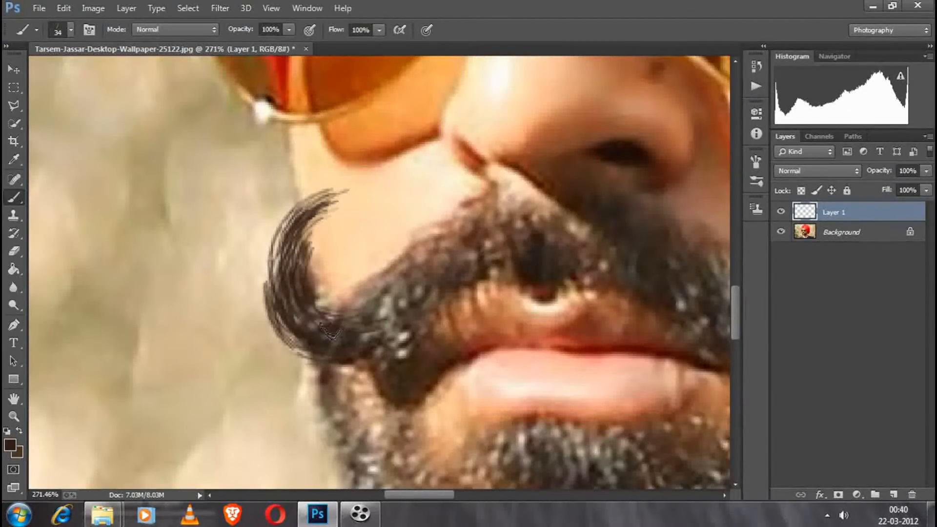
pyautogui.moveTo(281, 247); pyautogui.dragTo(373, 193)
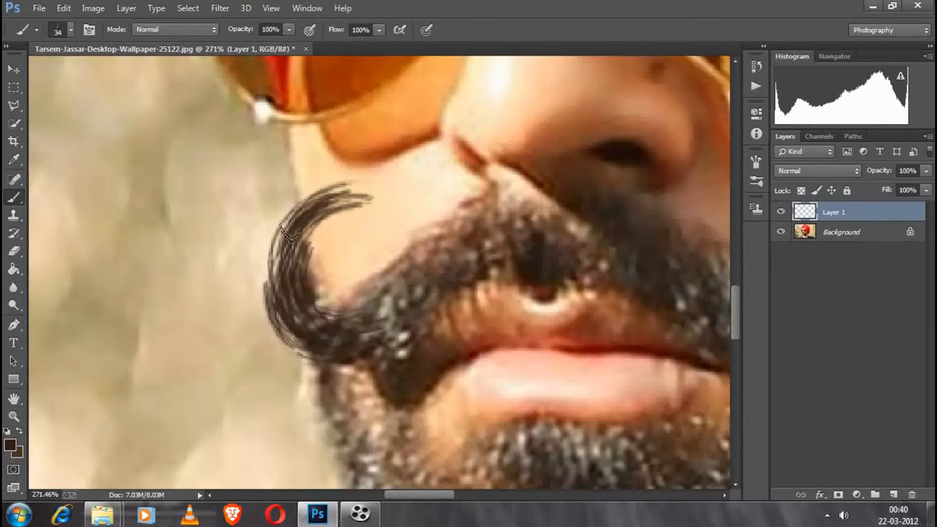
pyautogui.moveTo(313, 210)
pyautogui.mouseDown()
pyautogui.moveTo(383, 194)
pyautogui.moveTo(313, 208)
pyautogui.mouseUp()
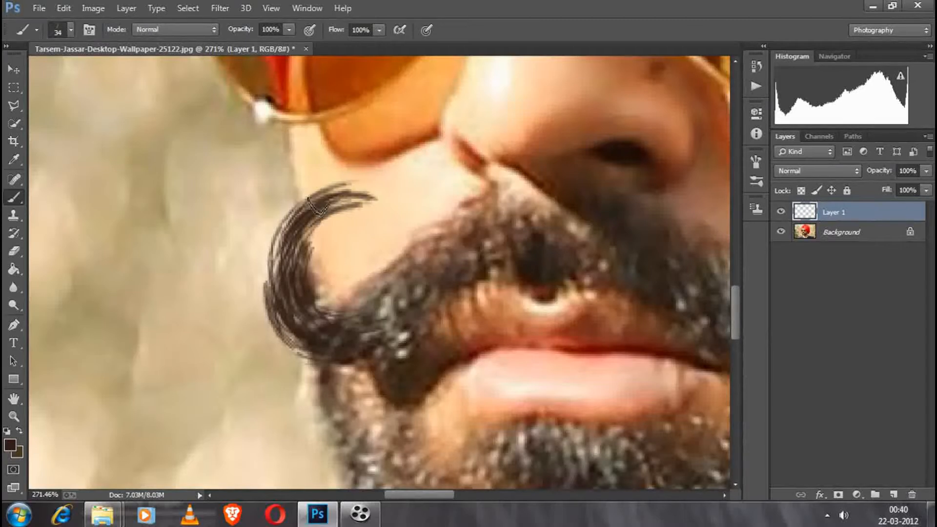
# Add fine hair strands along the outer edge of the new curl beside the blurred background
pyautogui.moveTo(371, 188)
pyautogui.mouseDown()
pyautogui.moveTo(293, 215)
pyautogui.moveTo(258, 319)
pyautogui.mouseUp()
pyautogui.hotkey('ctrl', 'z')
pyautogui.moveTo(273, 239); pyautogui.dragTo(268, 323)
pyautogui.hotkey('ctrl', 'z')
pyautogui.moveTo(273, 243); pyautogui.dragTo(261, 305)
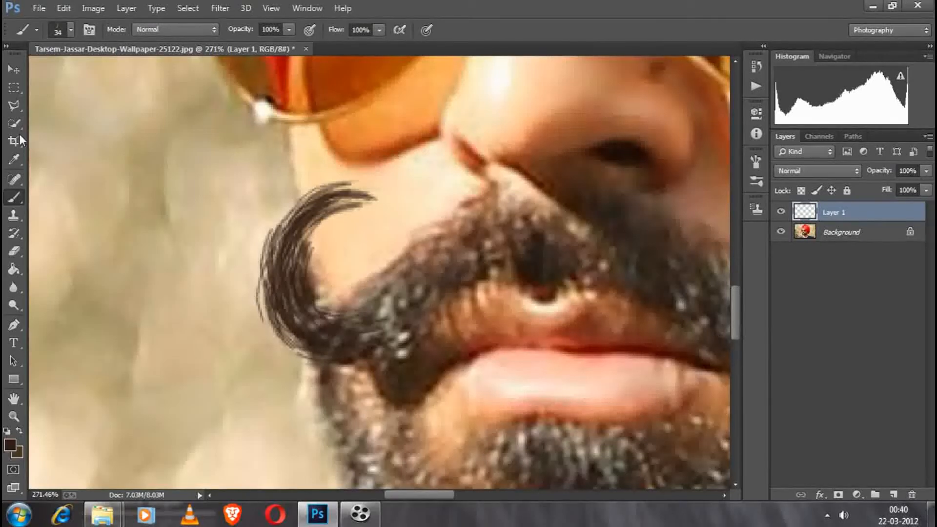
# Switch to the Eraser tool with the 38 px hair tip and set its size to 29 px
pyautogui.click(15, 251)
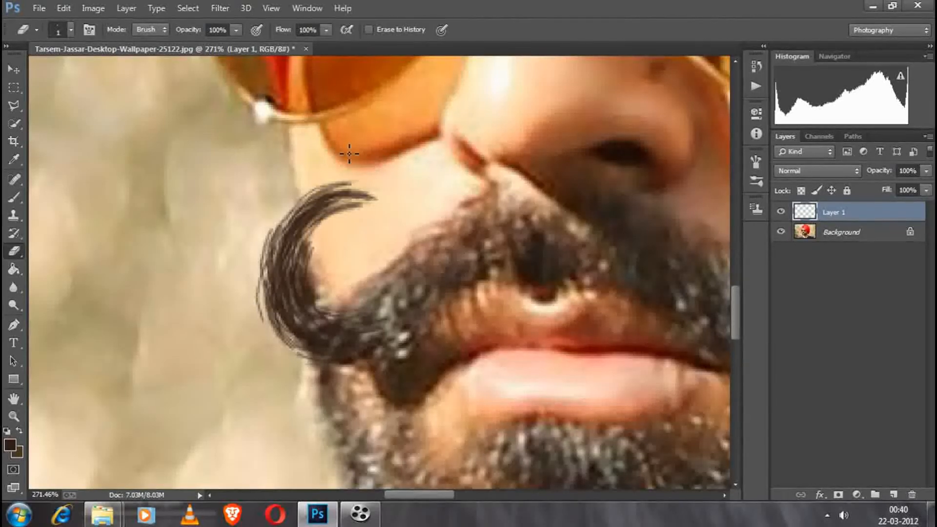
pyautogui.rightClick(268, 171)
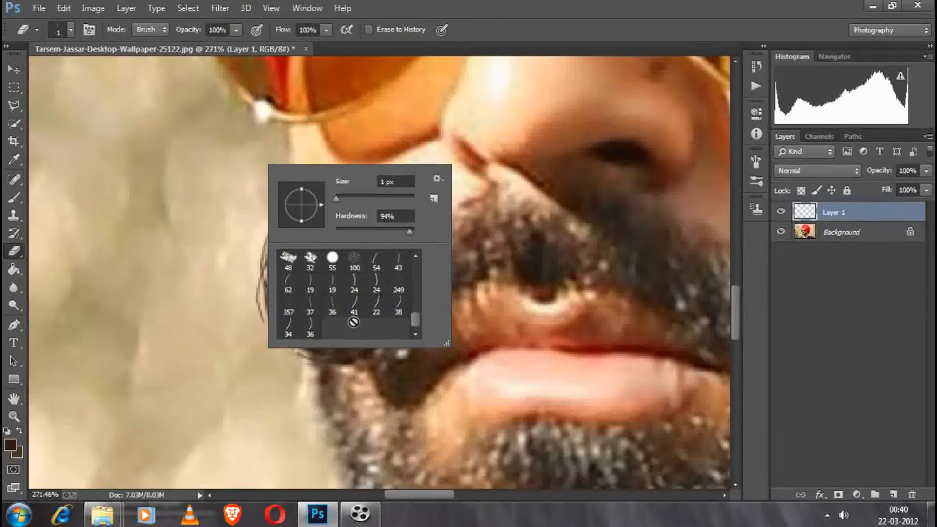
pyautogui.click(399, 306)
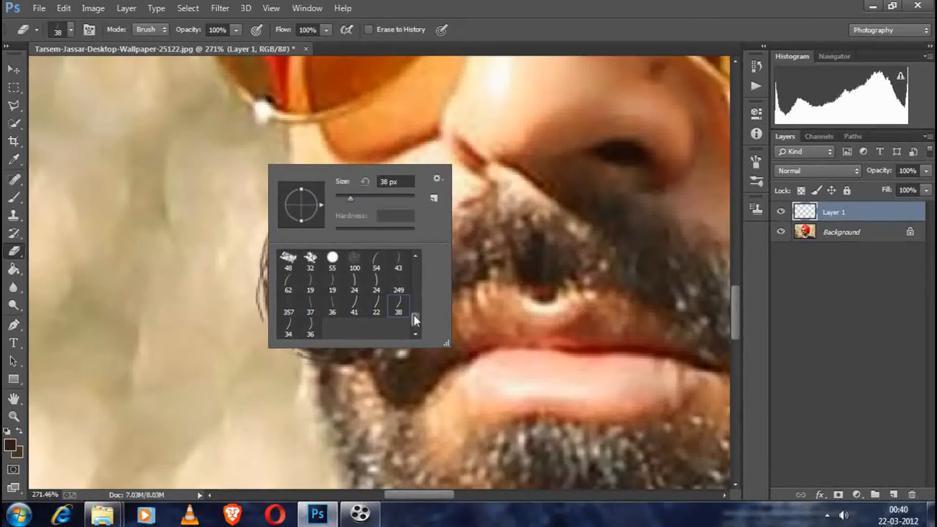
pyautogui.moveTo(350, 199); pyautogui.dragTo(276, 274)
pyautogui.click(289, 159)
pyautogui.hotkey('ctrl', 'z')
pyautogui.rightClick(383, 234)
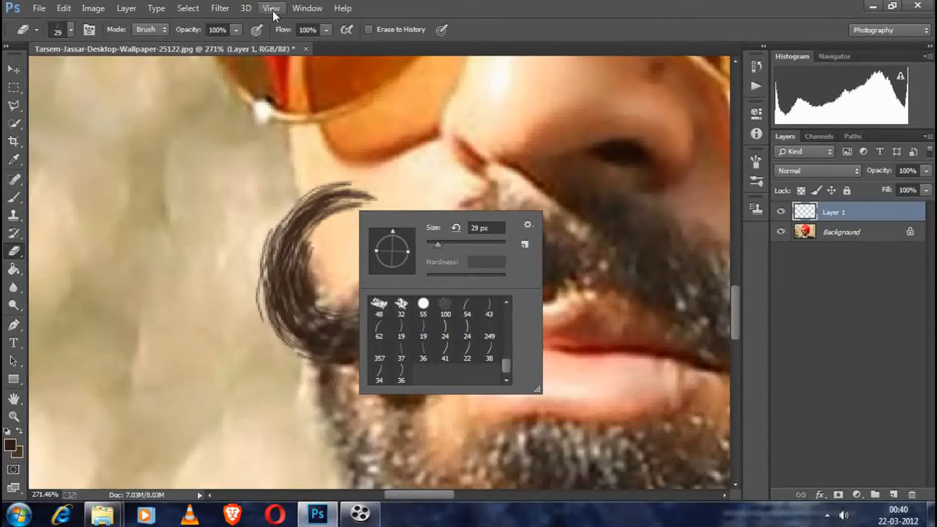
# Enable Shape Dynamics for the eraser's hair tip and close the brush settings
pyautogui.click(307, 8)
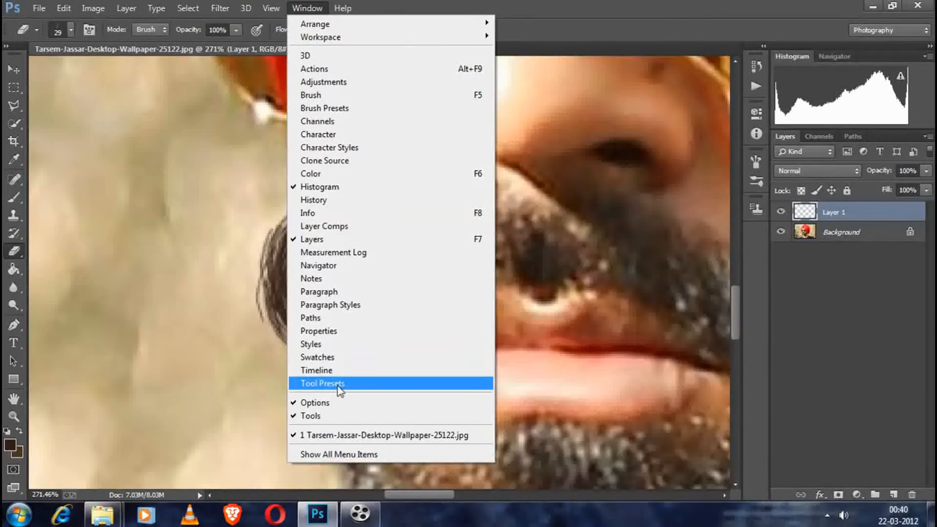
pyautogui.click(313, 94)
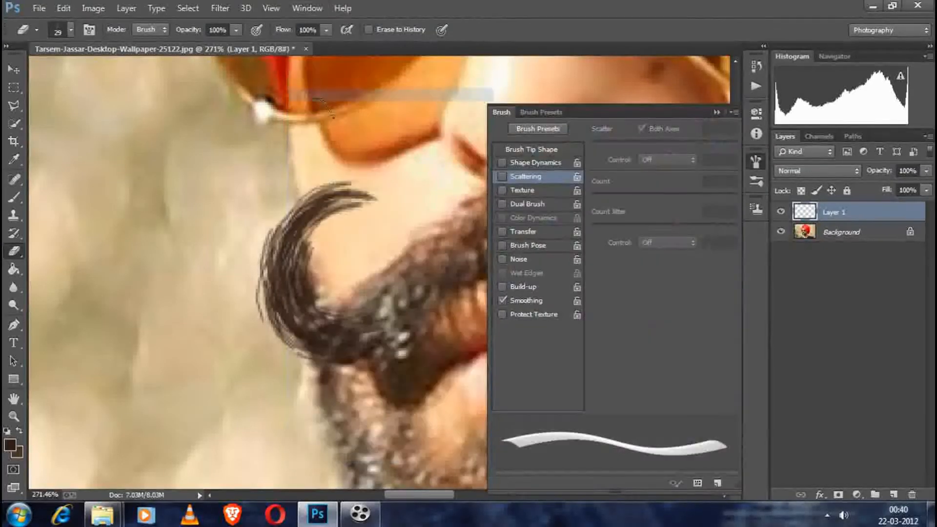
pyautogui.click(514, 164)
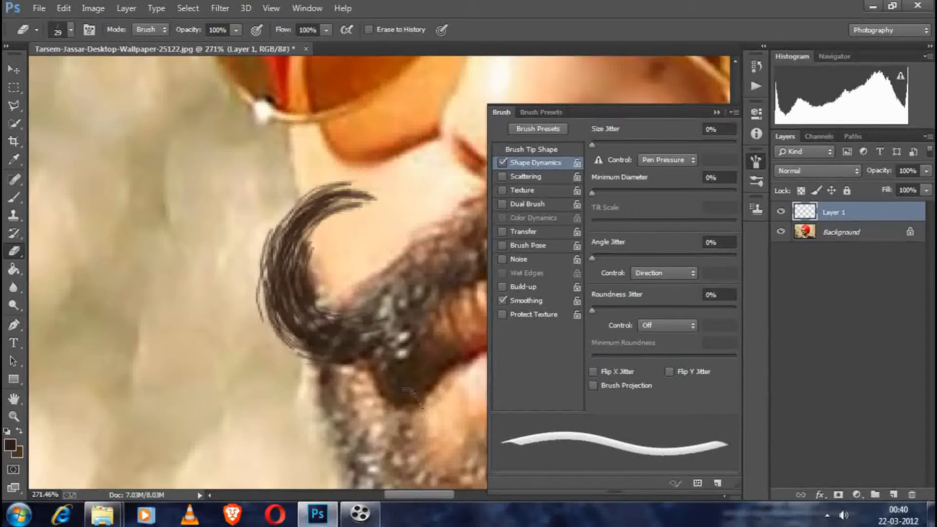
pyautogui.click(717, 113)
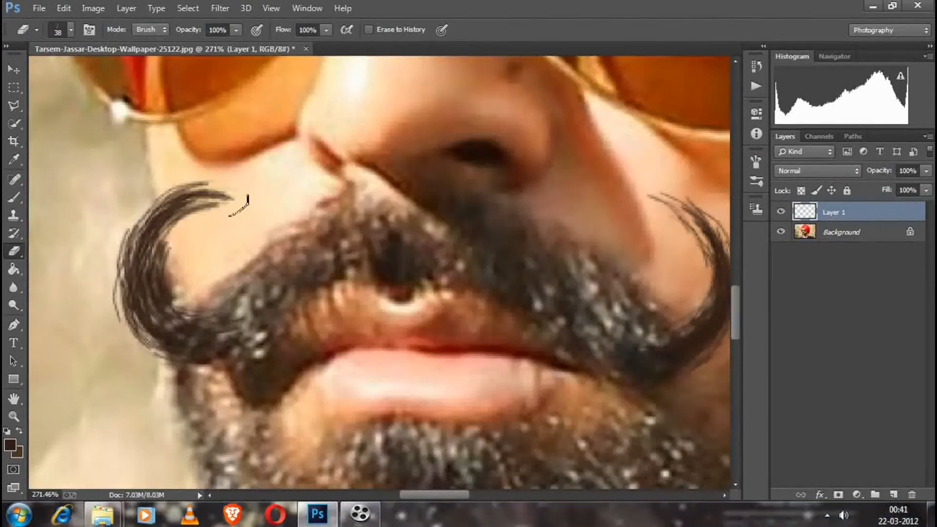
# Try erasing fine gaps across the moustache curl beside the blurred background, rotate the eraser's hair tip for another attempt, and undo the strokes
pyautogui.moveTo(245, 203)
pyautogui.mouseDown()
pyautogui.moveTo(186, 205)
pyautogui.moveTo(176, 234)
pyautogui.mouseUp()
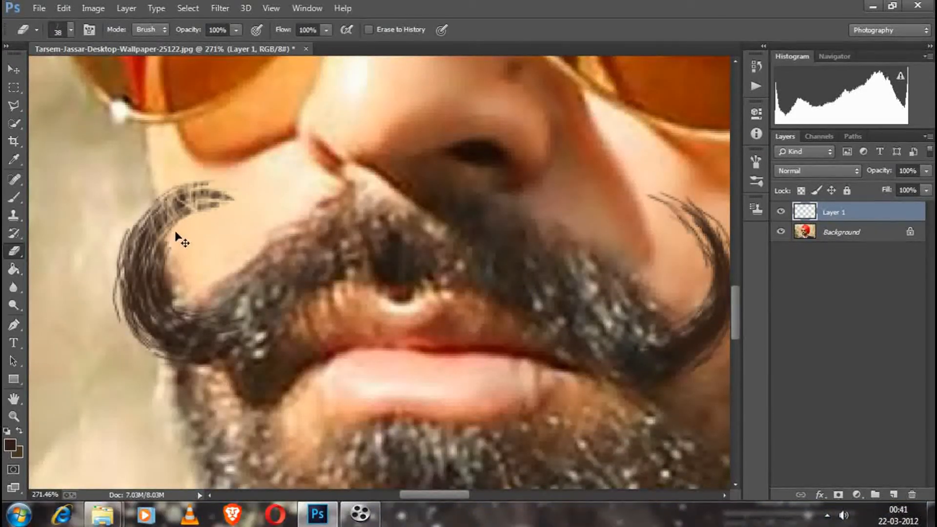
pyautogui.hotkey('ctrl', 'z')
pyautogui.rightClick(194, 241)
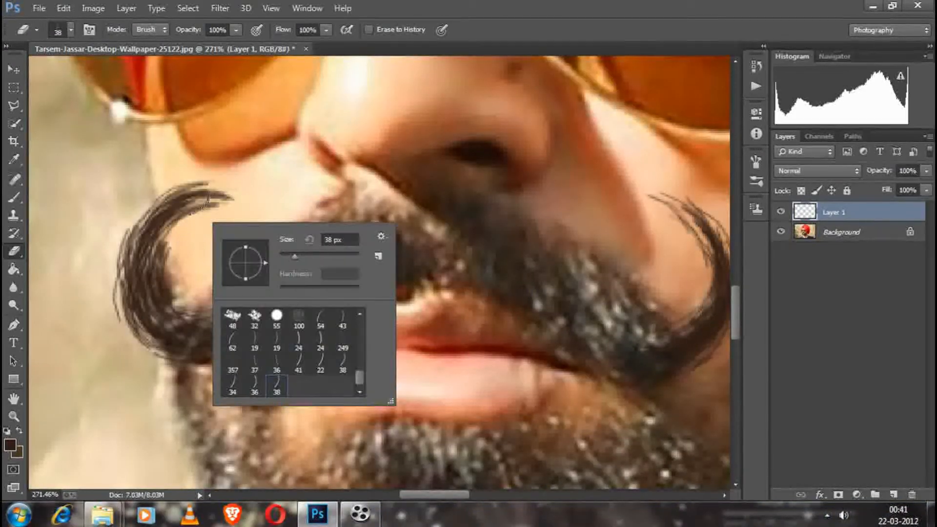
pyautogui.click(245, 245)
pyautogui.moveTo(223, 203); pyautogui.dragTo(138, 248)
pyautogui.hotkey('ctrl', 'z')
pyautogui.hotkey('ctrl', 'z')
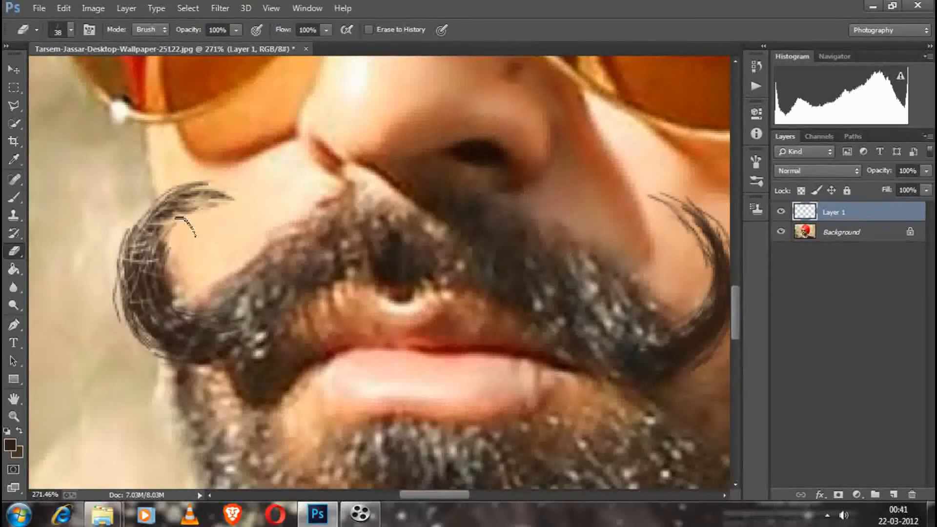
pyautogui.hotkey('ctrl', 'z')
# Try thinning the same curl with the eraser's hair tip turned to another angle, and undo the erasing
pyautogui.rightClick(193, 224)
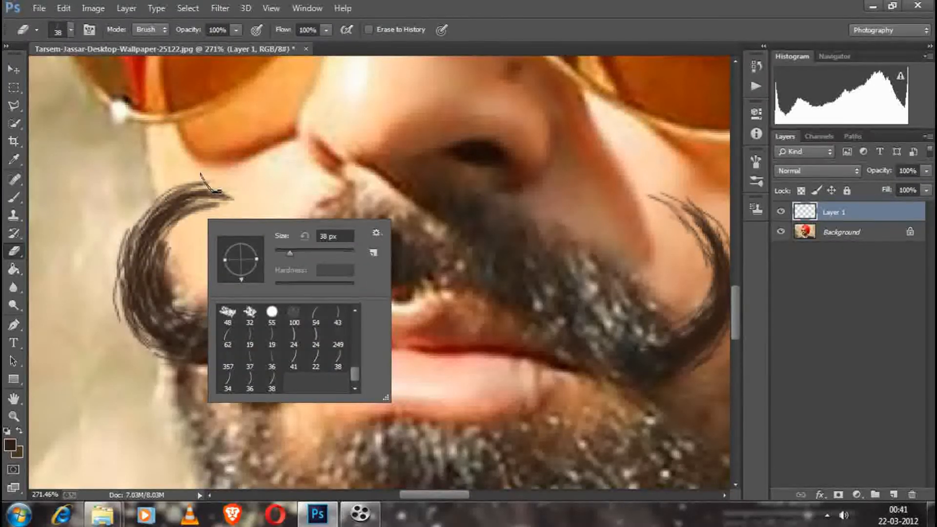
pyautogui.click(211, 197)
pyautogui.moveTo(214, 200); pyautogui.dragTo(173, 242)
pyautogui.hotkey('ctrl', 'z')
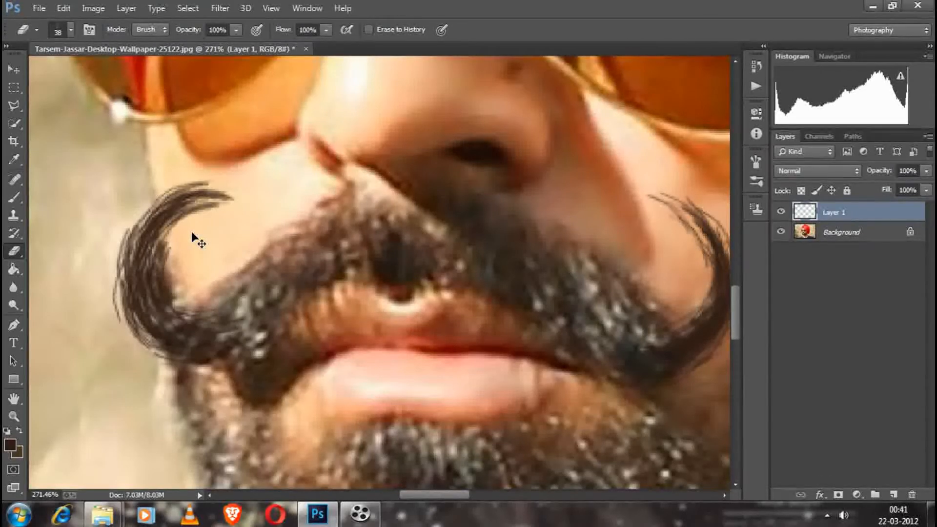
pyautogui.hotkey('ctrl', 'z')
pyautogui.hotkey('ctrl', 'z')
pyautogui.hotkey('ctrl', 'z')
pyautogui.hotkey('ctrl', 'z')
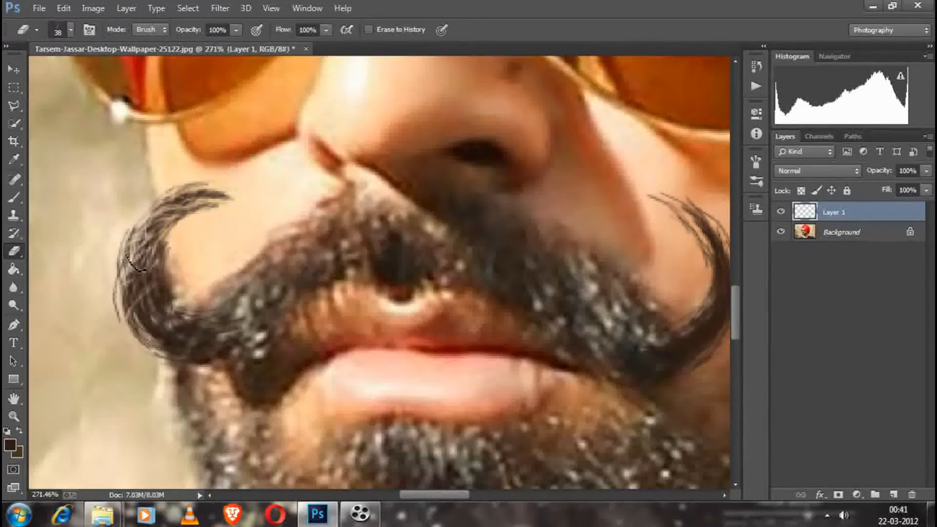
# Try eraser strokes from the curl's tip down along its outer bend and undo them
pyautogui.moveTo(210, 203); pyautogui.dragTo(152, 257)
pyautogui.hotkey('ctrl', 'z')
pyautogui.moveTo(206, 194); pyautogui.dragTo(140, 264)
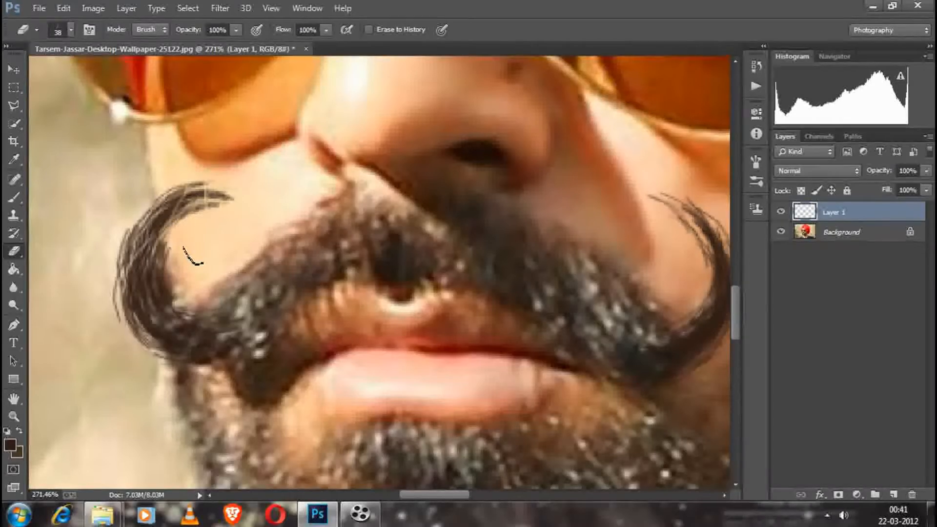
pyautogui.hotkey('ctrl', 'z')
pyautogui.hotkey('ctrl', 'z')
pyautogui.hotkey('ctrl', 'z')
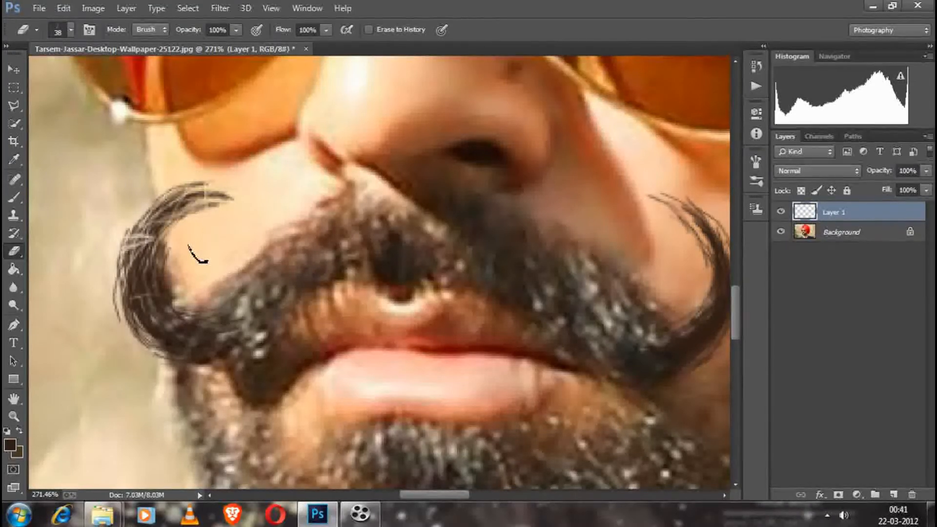
# Revert the image in the history to the last brush stroke before the erasing
pyautogui.hotkey('ctrl', '0')
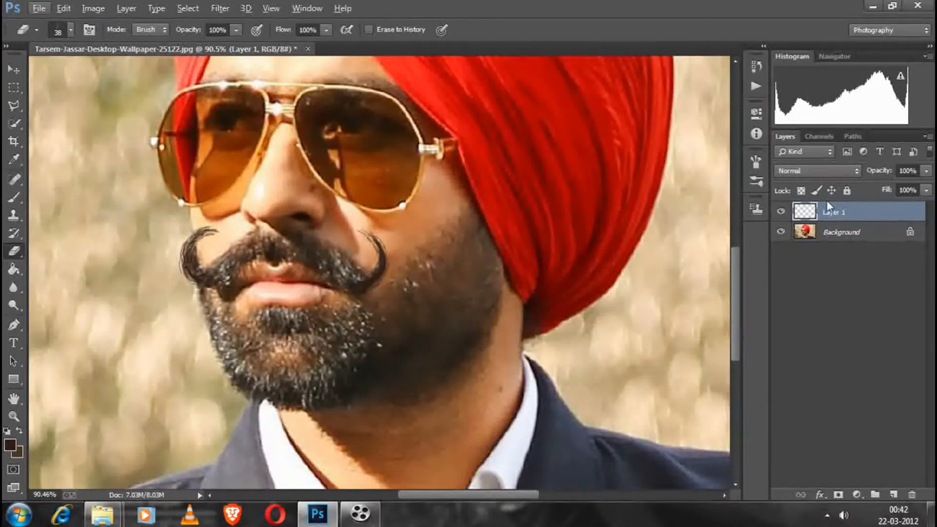
pyautogui.click(757, 66)
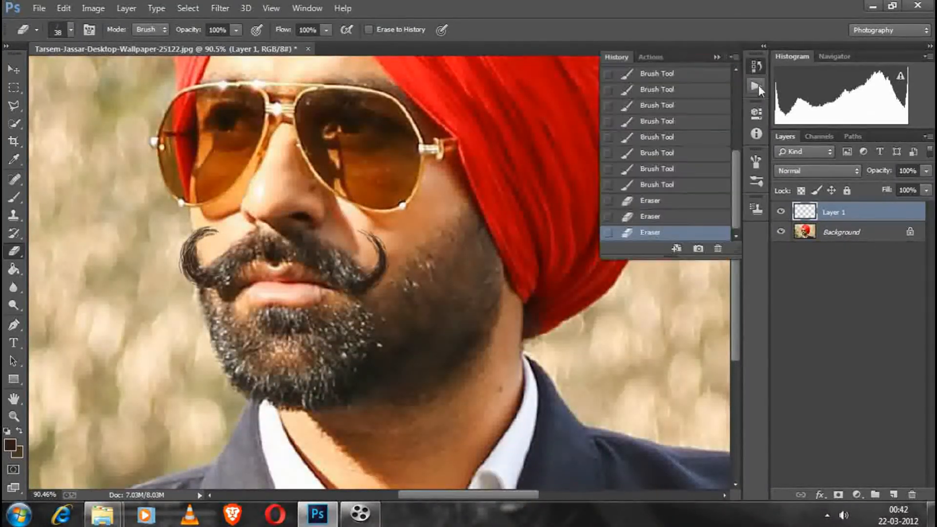
pyautogui.click(657, 185)
# Rotate the eraser's 38 px hair tip diagonally and erase fine gaps between the strands of the curl beside the blurred background
pyautogui.scroll(3, 220, 268)
pyautogui.rightClick(221, 269)
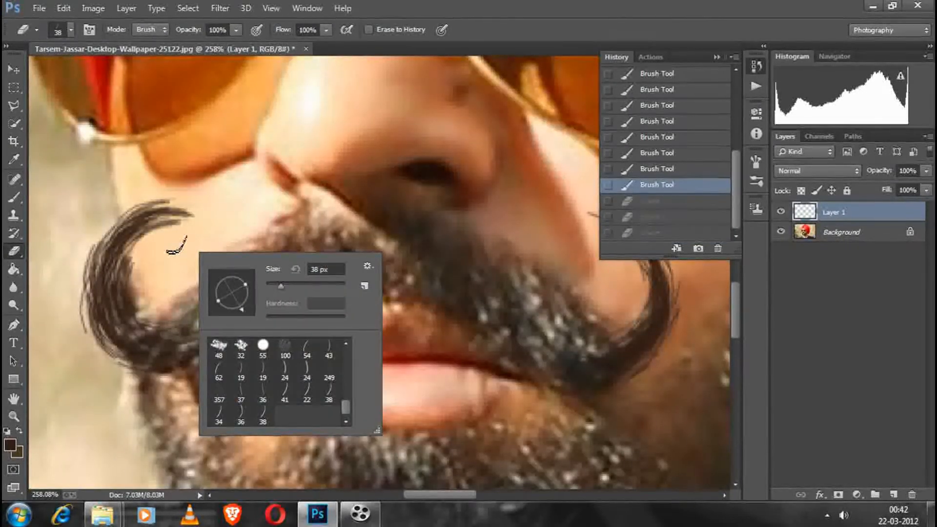
pyautogui.moveTo(176, 247)
pyautogui.mouseDown()
pyautogui.moveTo(148, 267)
pyautogui.moveTo(123, 245)
pyautogui.moveTo(134, 274)
pyautogui.moveTo(110, 290)
pyautogui.mouseUp()
pyautogui.hotkey('ctrl', 'z')
pyautogui.hotkey('ctrl', 'z')
pyautogui.moveTo(168, 240)
pyautogui.mouseDown()
pyautogui.moveTo(178, 215)
pyautogui.moveTo(116, 225)
pyautogui.mouseUp()
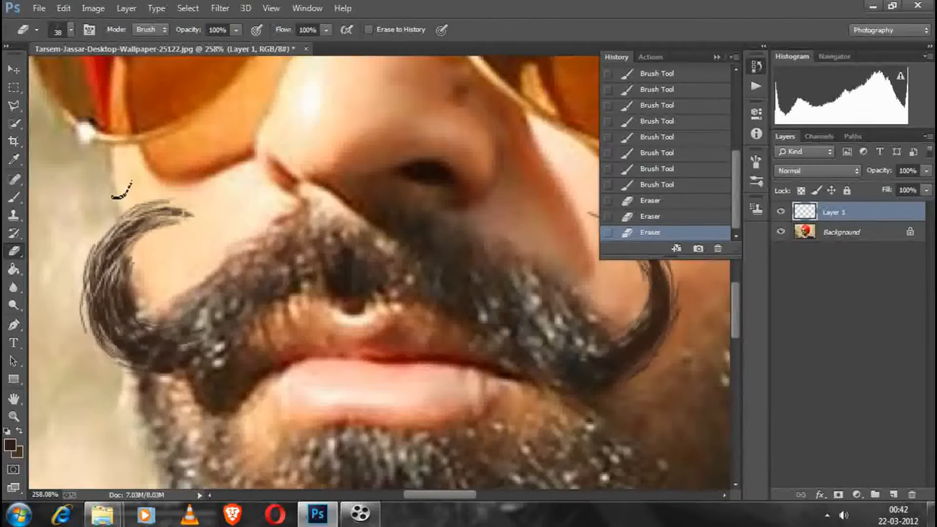
# Erase fine strand-shaped gaps along the moustache curl on the cheek side
pyautogui.scroll(-1, 237, 245)
pyautogui.hscroll(7, 237, 245)
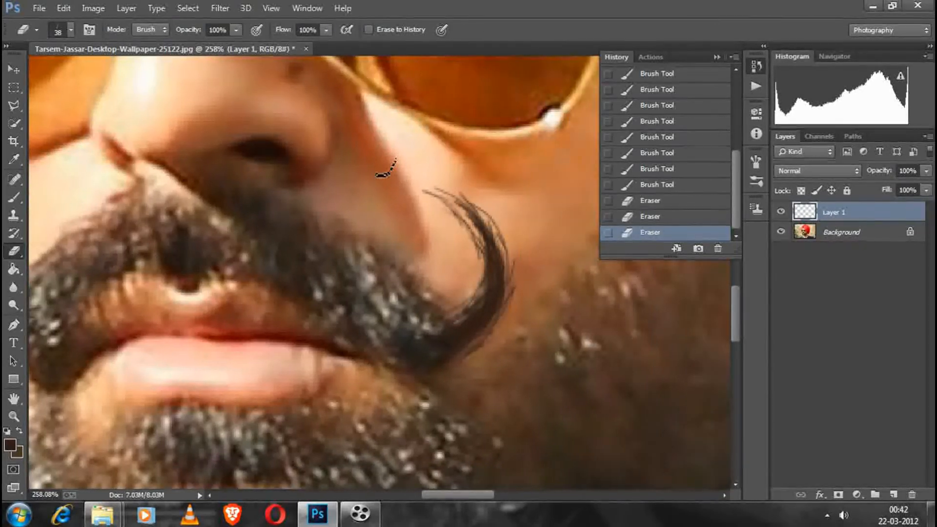
pyautogui.moveTo(465, 307)
pyautogui.mouseDown()
pyautogui.moveTo(481, 216)
pyautogui.moveTo(498, 278)
pyautogui.mouseUp()
pyautogui.hotkey('ctrl', 'z')
pyautogui.moveTo(467, 351); pyautogui.dragTo(503, 238)
pyautogui.hotkey('ctrl', 'z')
pyautogui.moveTo(537, 319)
pyautogui.mouseDown()
pyautogui.moveTo(548, 324)
pyautogui.moveTo(523, 280)
pyautogui.moveTo(544, 266)
pyautogui.moveTo(522, 230)
pyautogui.mouseUp()
pyautogui.hotkey('ctrl', 'z')
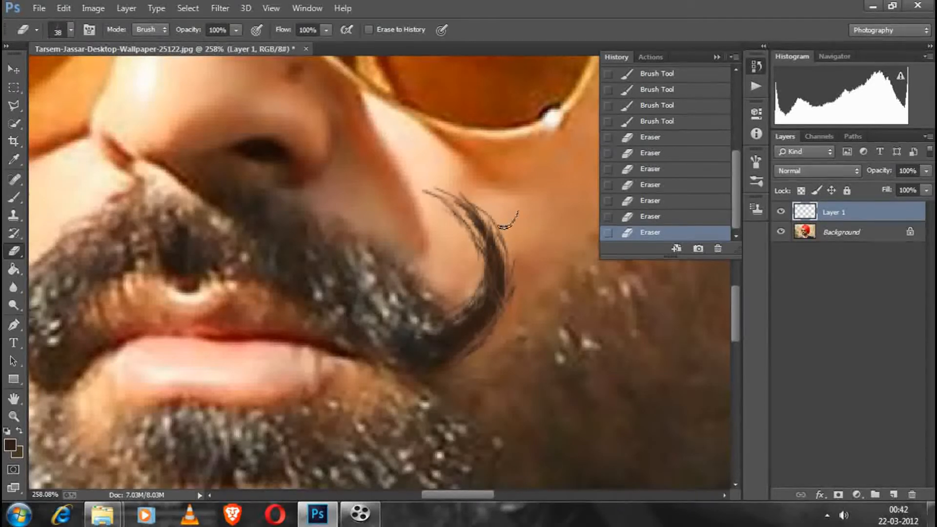
# Set the eraser's scatter to 629% on both axes with a count of 2, and close the brush settings
pyautogui.click(308, 7)
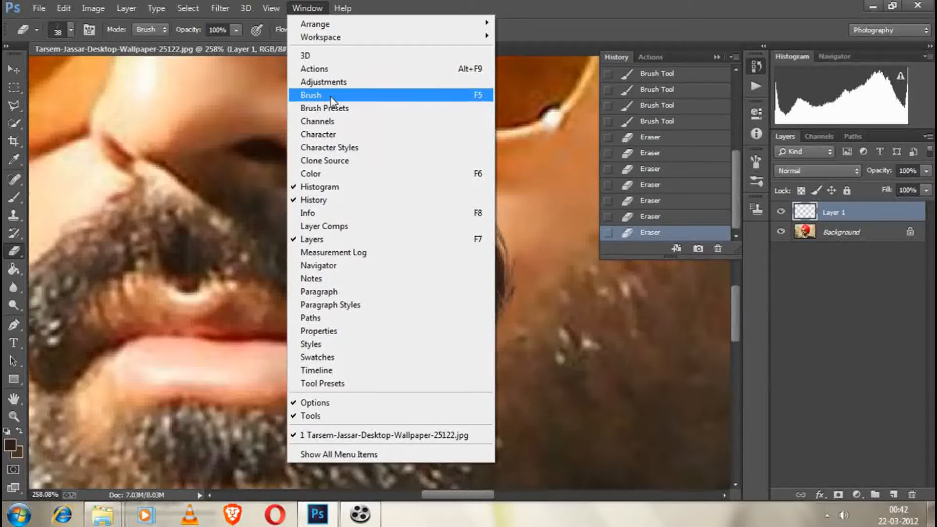
pyautogui.click(323, 95)
pyautogui.moveTo(618, 146)
pyautogui.mouseDown()
pyautogui.moveTo(702, 148)
pyautogui.moveTo(683, 147)
pyautogui.mouseUp()
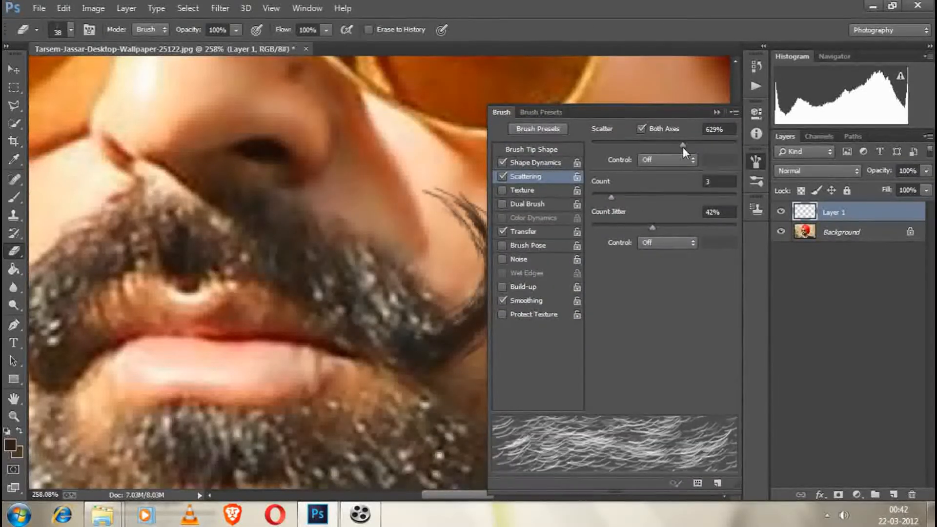
pyautogui.moveTo(611, 198); pyautogui.dragTo(602, 198)
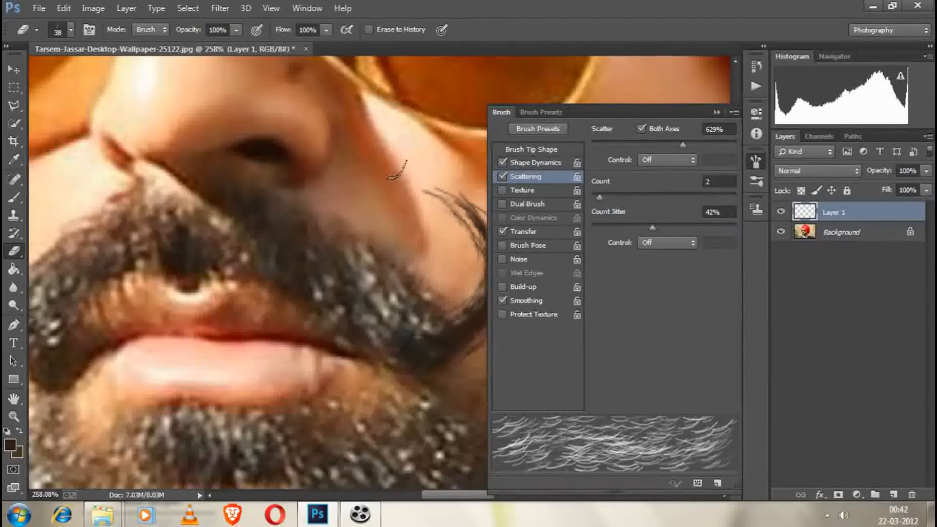
pyautogui.click(716, 112)
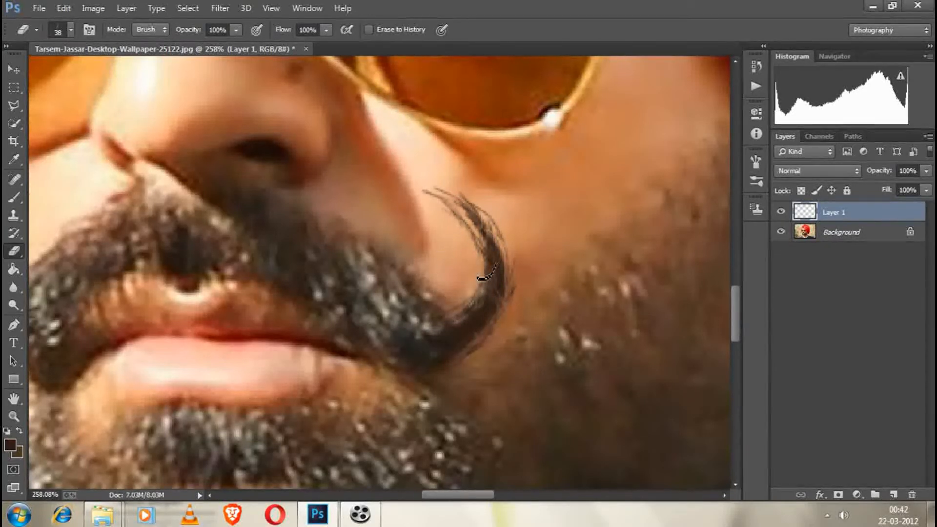
# Switch the eraser to a round tip with 68% hardness and a size of 27 px
pyautogui.scroll(-4, 454, 249)
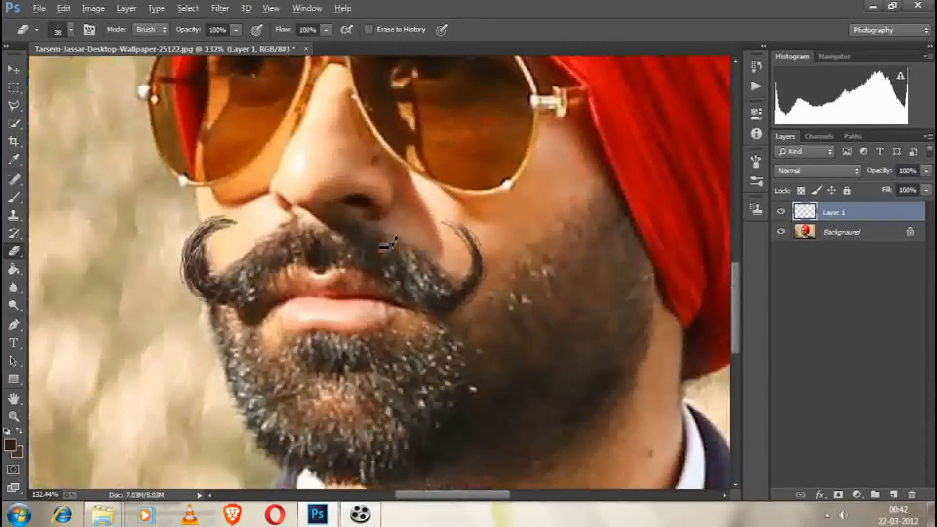
pyautogui.scroll(-3, 389, 245)
pyautogui.scroll(6, 317, 254)
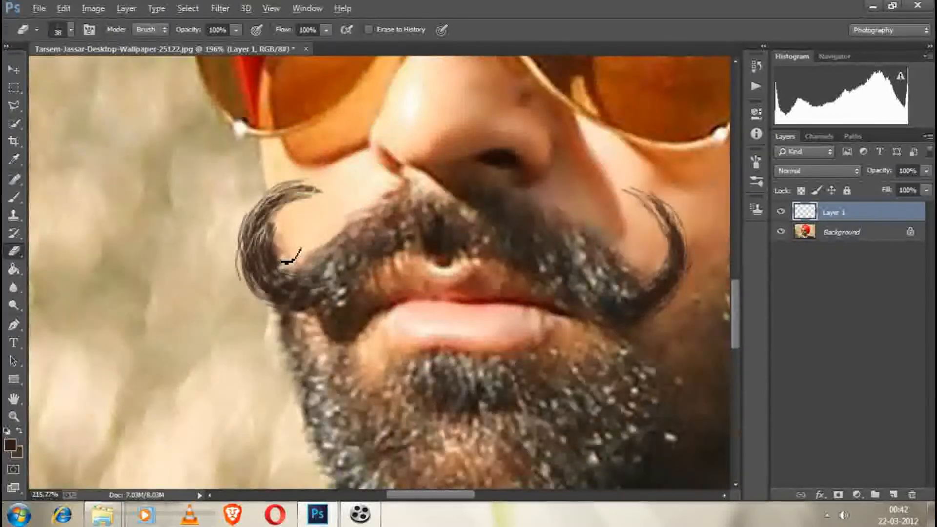
pyautogui.scroll(2, 292, 256)
pyautogui.rightClick(146, 220)
pyautogui.scroll(10, 201, 312)
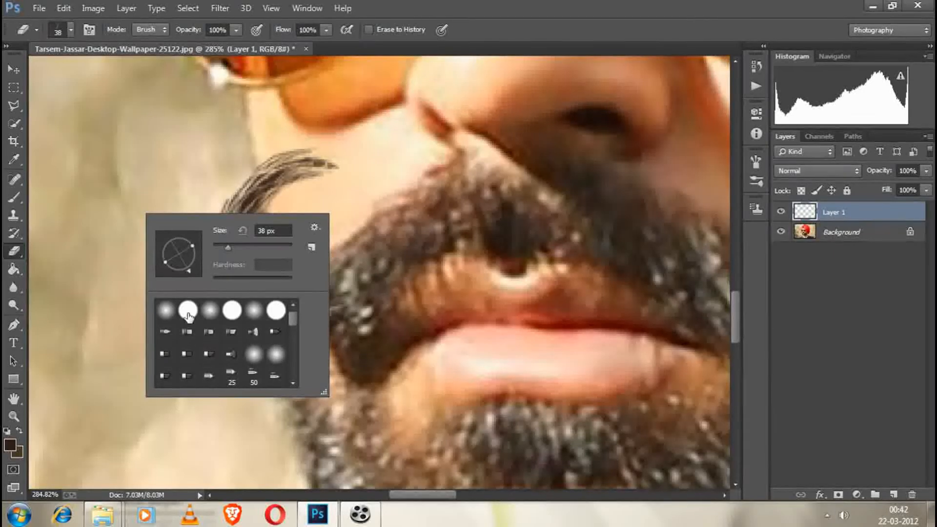
pyautogui.click(188, 312)
pyautogui.moveTo(226, 250); pyautogui.dragTo(239, 249)
pyautogui.click(267, 278)
pyautogui.moveTo(266, 279); pyautogui.dragTo(266, 279)
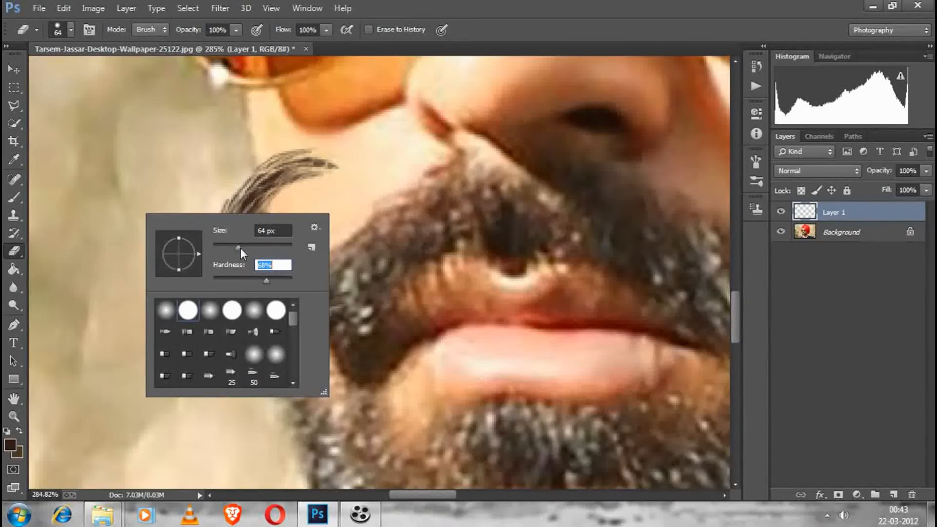
pyautogui.moveTo(240, 248); pyautogui.dragTo(223, 247)
# Erase stray hairs at the tip and along the inner edge of the curl beside the blurred background
pyautogui.click(317, 184)
pyautogui.moveTo(293, 189)
pyautogui.mouseDown()
pyautogui.moveTo(318, 151)
pyautogui.moveTo(259, 164)
pyautogui.mouseUp()
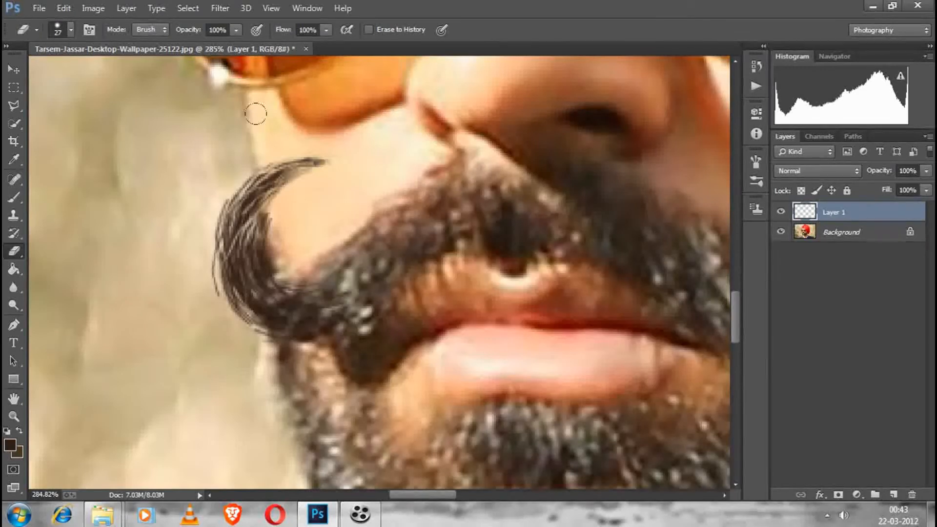
pyautogui.moveTo(284, 202)
pyautogui.mouseDown()
pyautogui.moveTo(268, 238)
pyautogui.moveTo(289, 250)
pyautogui.mouseUp()
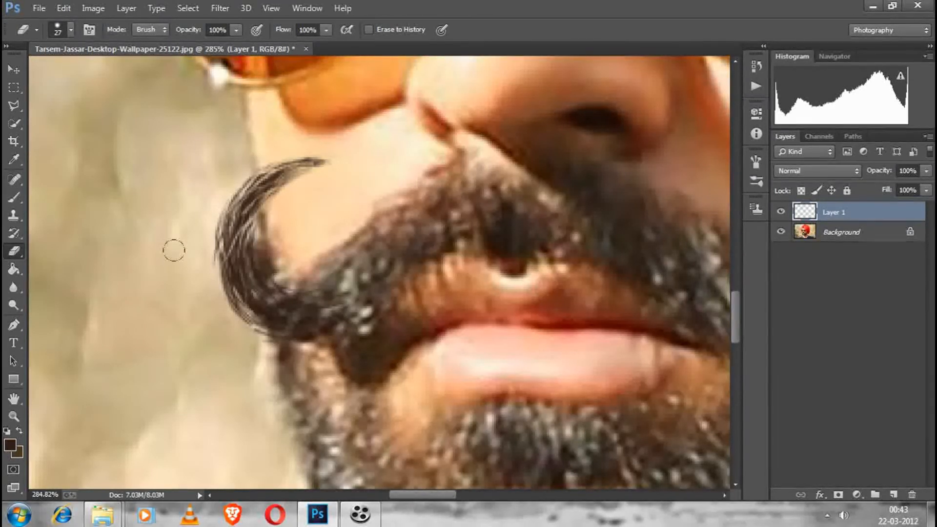
# Apply a slight Gaussian Blur to the painted hair on Layer 1, checking the preview on the moustache
pyautogui.scroll(-10, 164, 277)
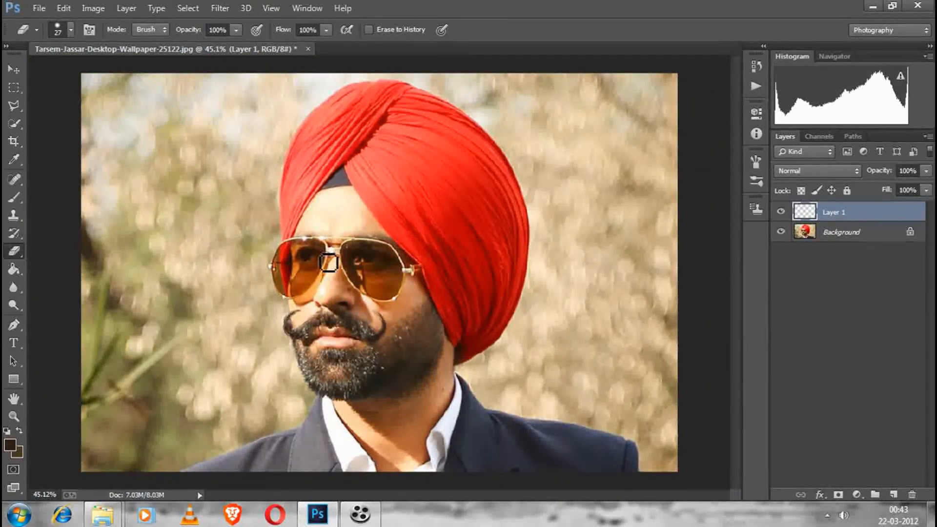
pyautogui.click(230, 8)
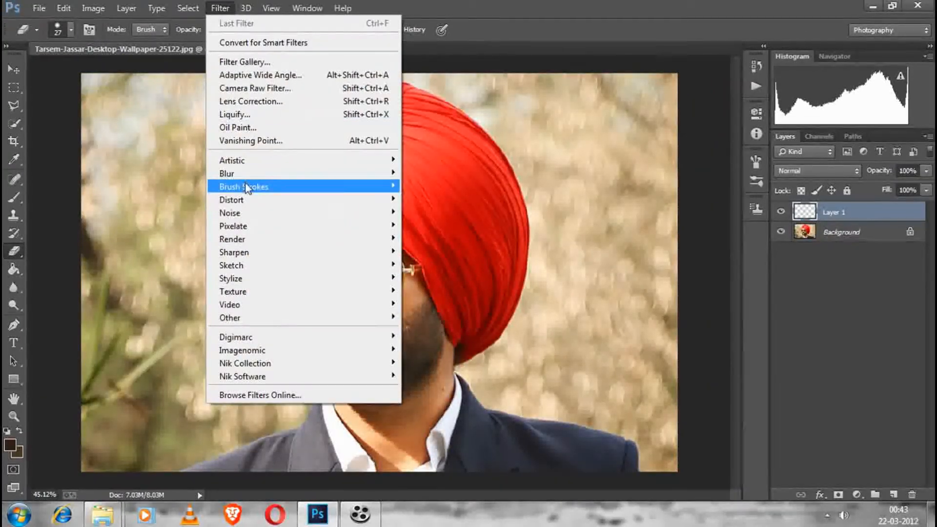
pyautogui.moveTo(269, 175)
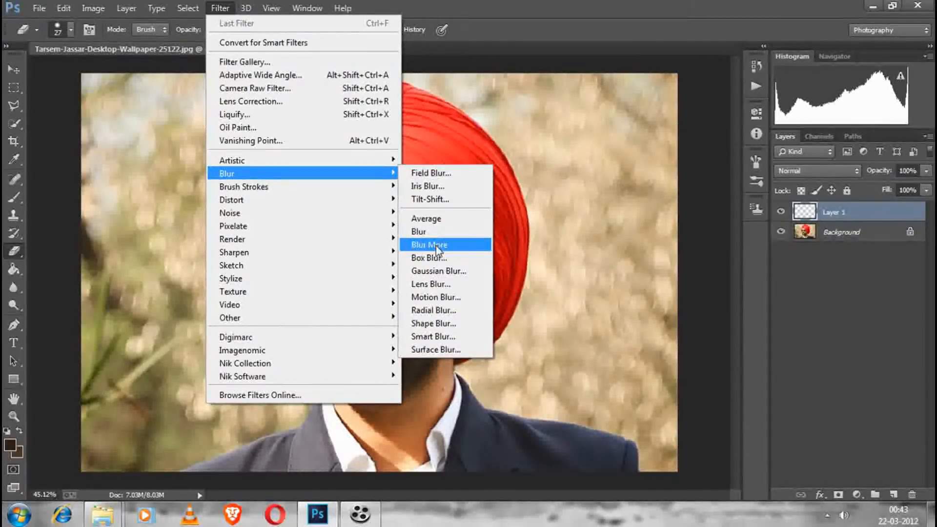
pyautogui.click(439, 271)
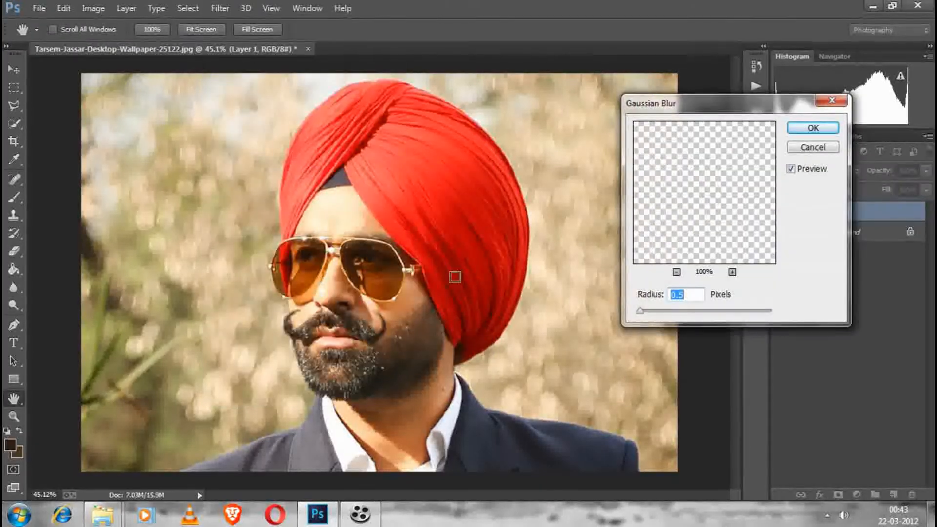
pyautogui.click(648, 311)
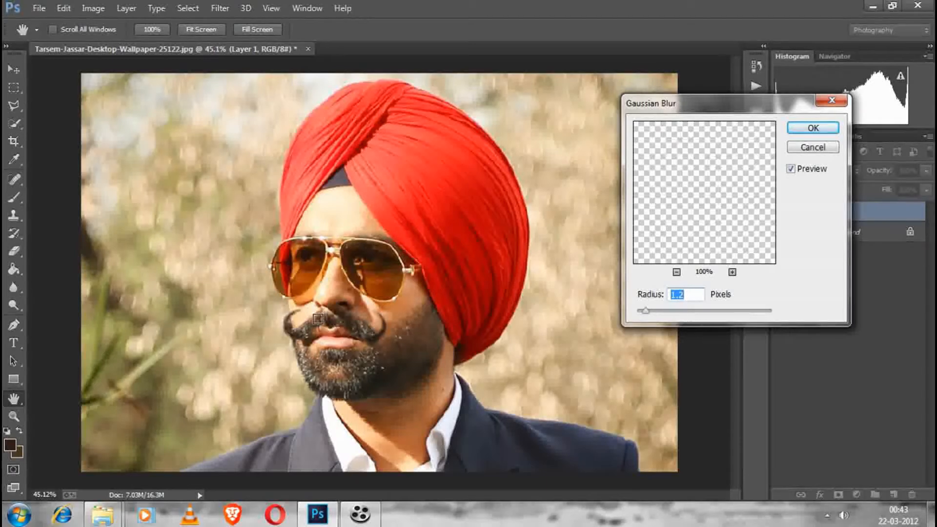
pyautogui.press('alt')
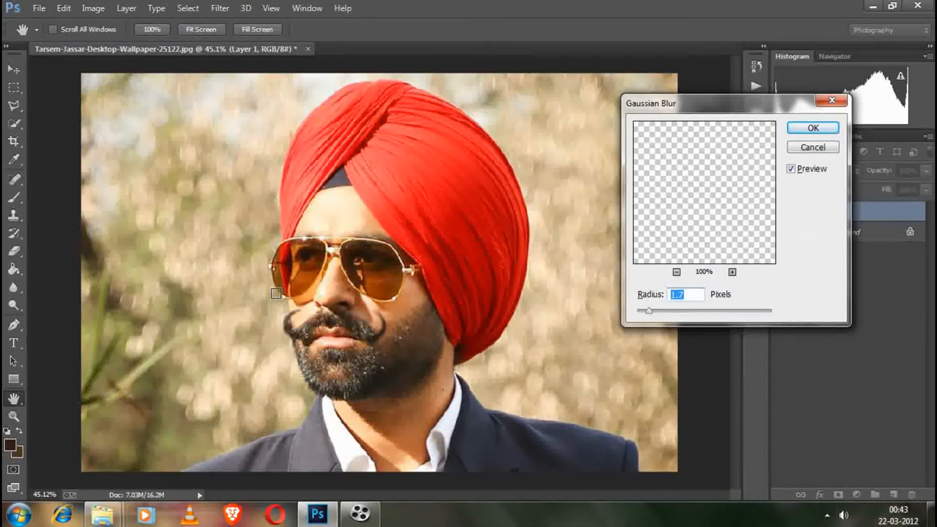
pyautogui.moveTo(276, 291); pyautogui.dragTo(407, 344)
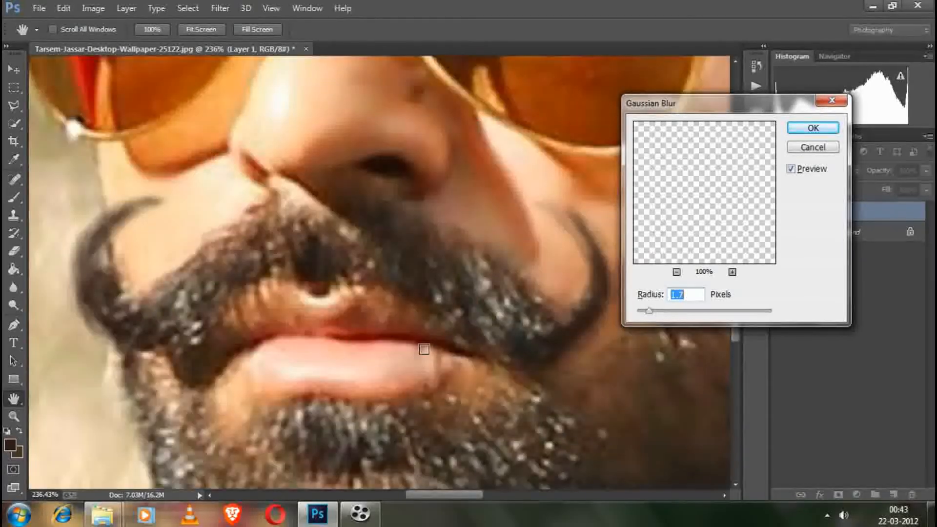
pyautogui.hotkey('ctrl', '1')
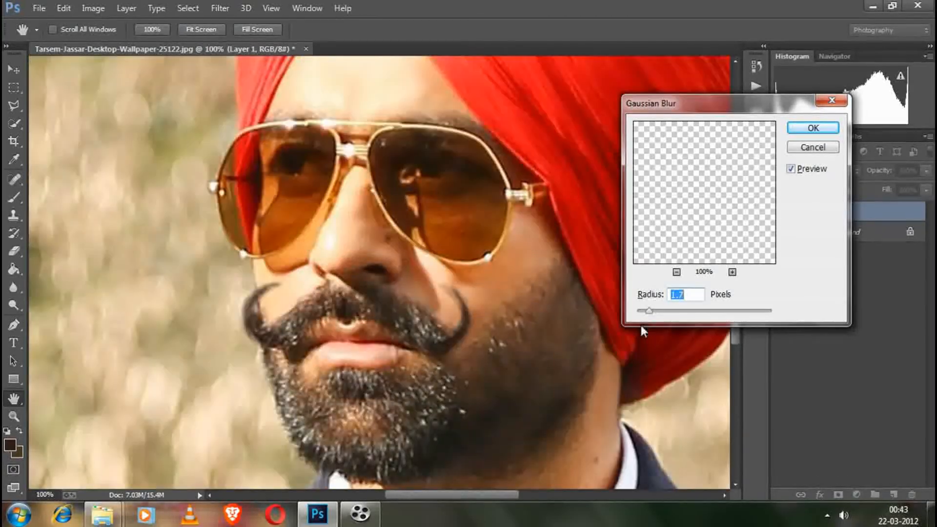
pyautogui.moveTo(647, 313); pyautogui.dragTo(642, 314)
pyautogui.click(812, 128)
pyautogui.hotkey('ctrl', '0')
pyautogui.press('e')
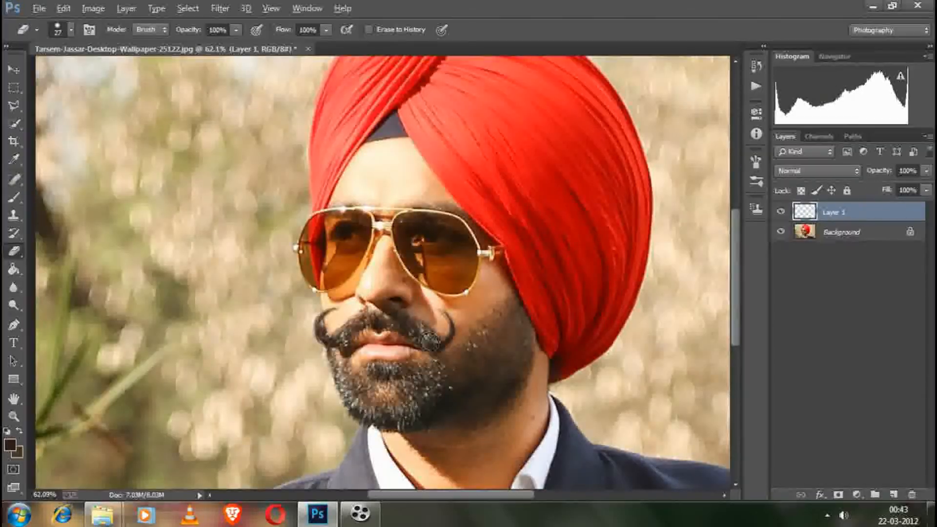
pyautogui.scroll(-3, 430, 338)
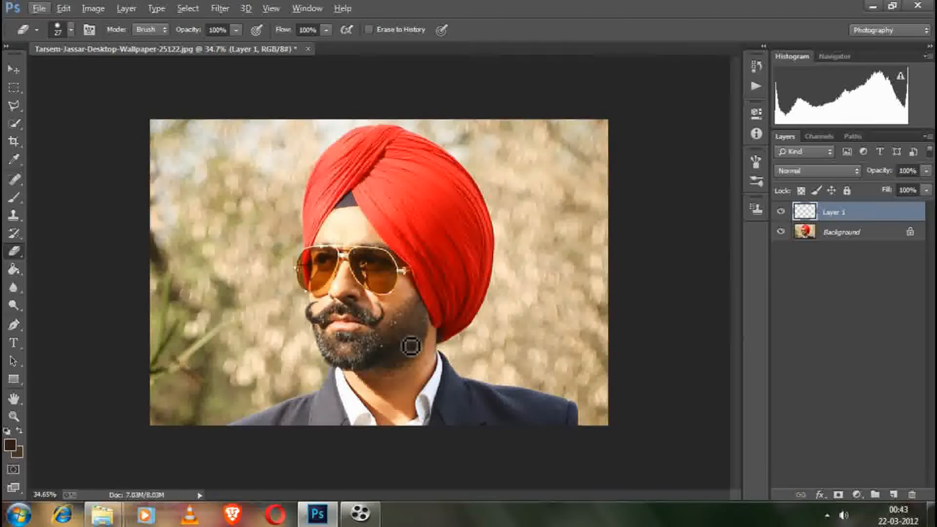
pyautogui.scroll(3, 411, 346)
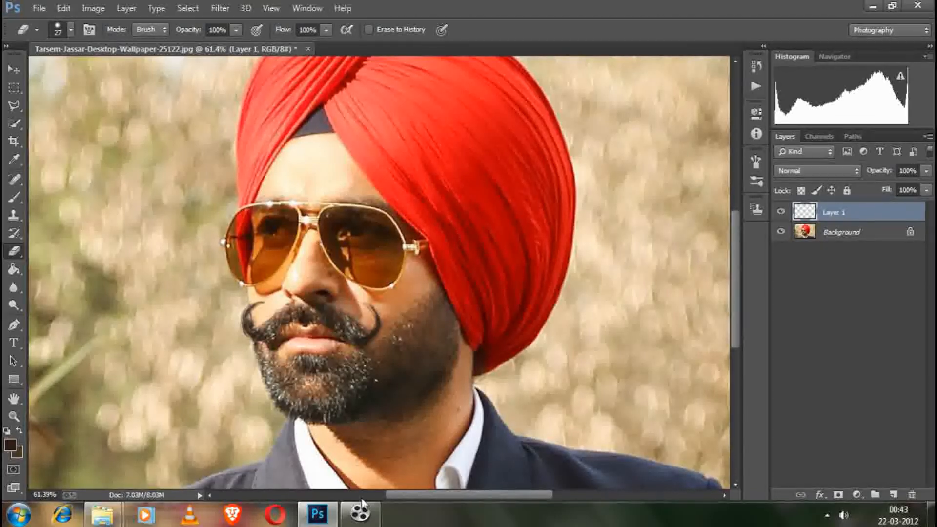
pyautogui.scroll(1, 368, 370)
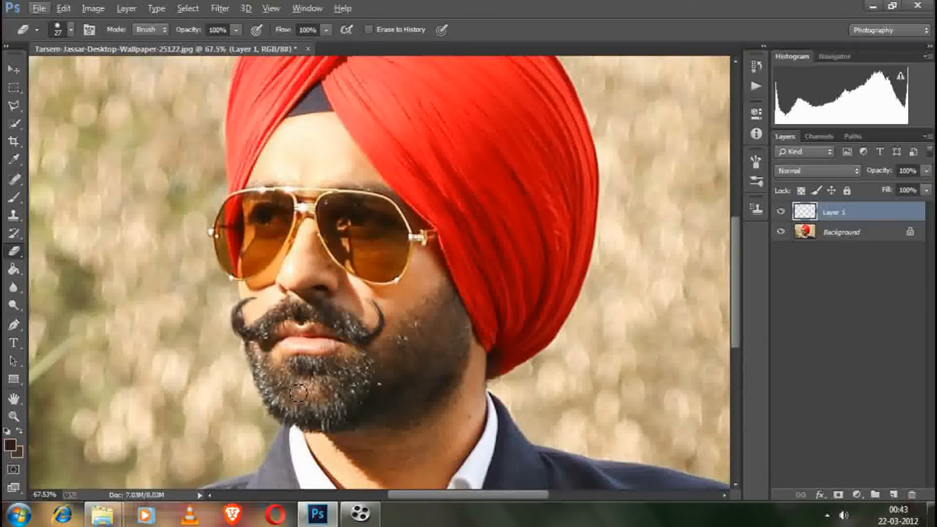
pyautogui.click(359, 513)
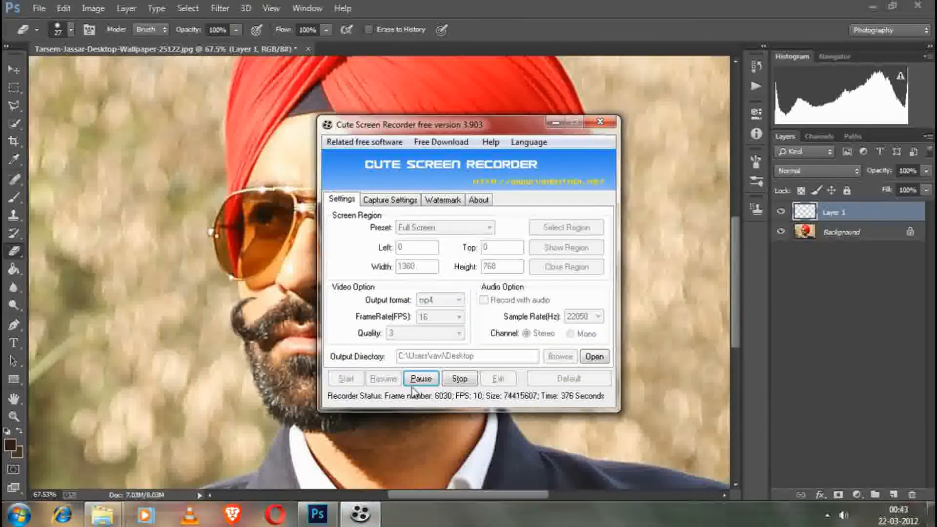